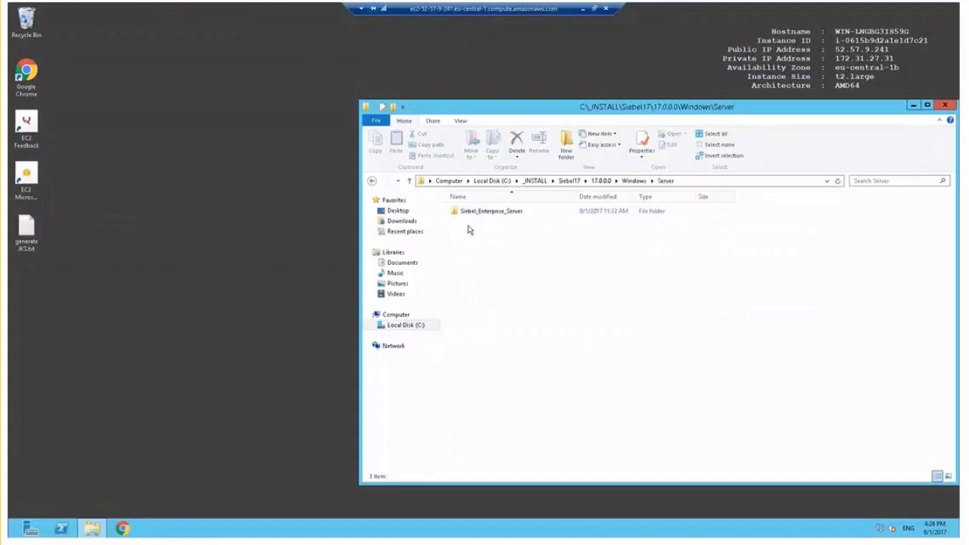
- Open the Siebel_Enterprise_Server\Disk1\install folder and bring up the context menu for setup.bat
double_click(494, 211)
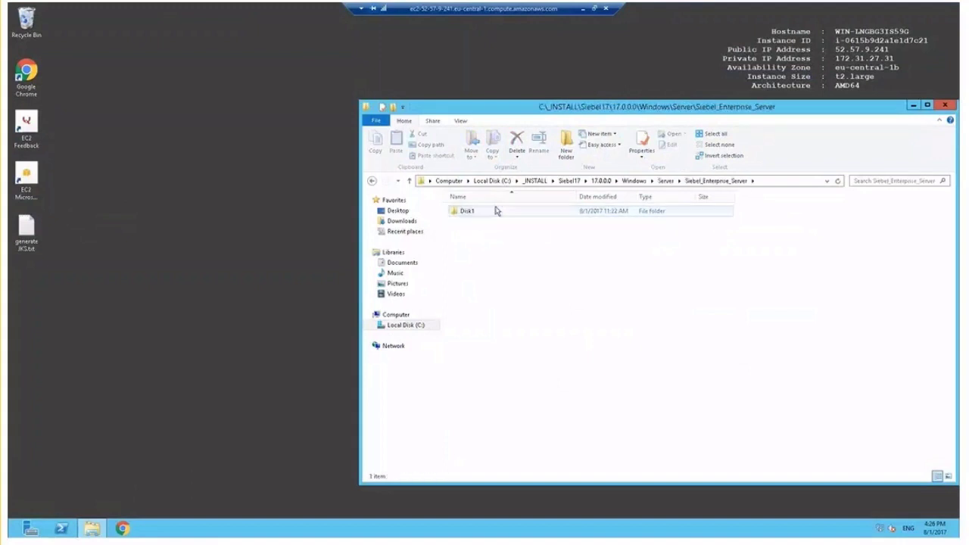
double_click(465, 211)
double_click(465, 211)
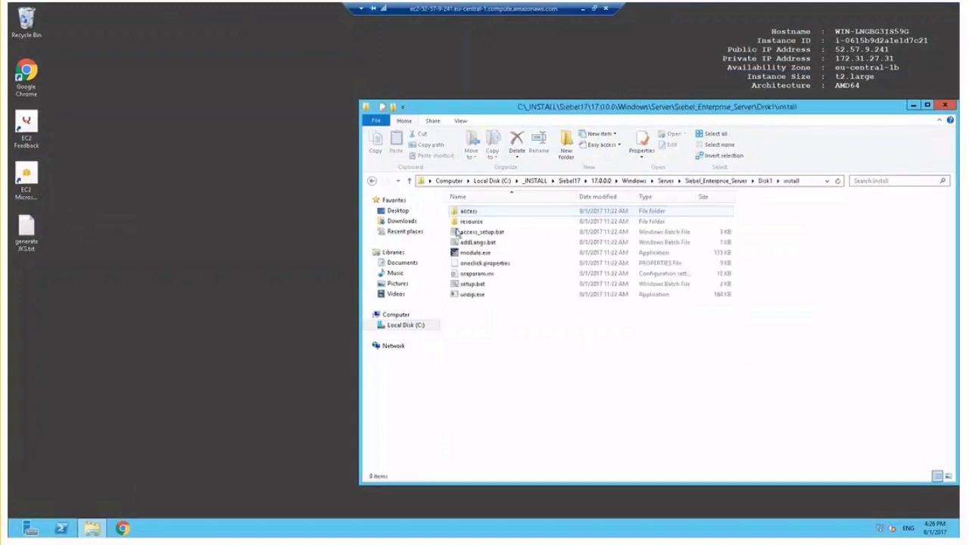
right_click(463, 285)
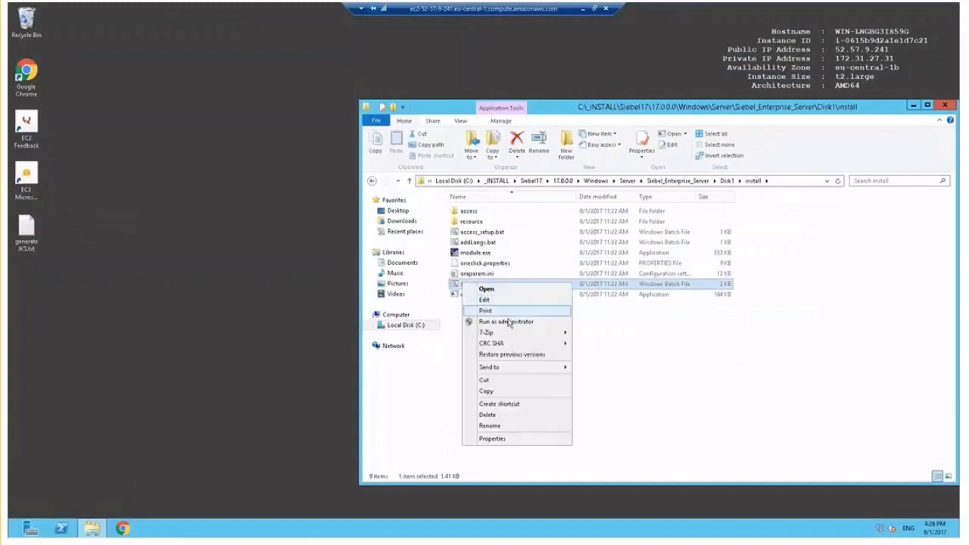
- Run setup.bat as administrator and start a new installation in the default directory
click(511, 322)
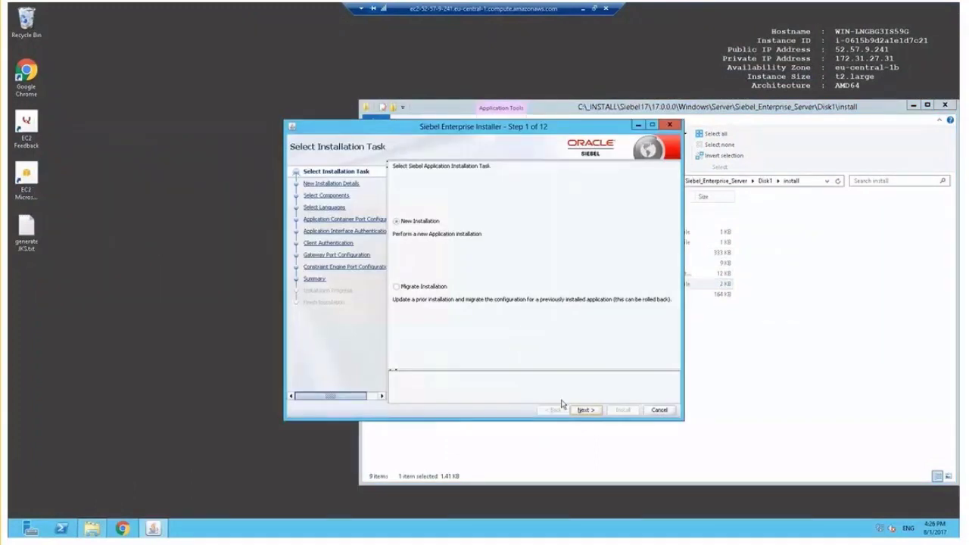
click(585, 410)
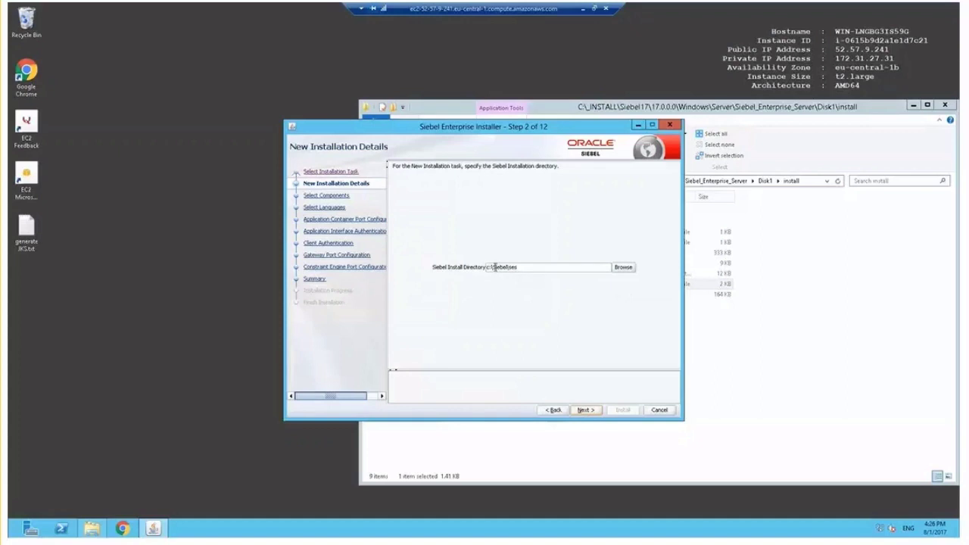
click(584, 411)
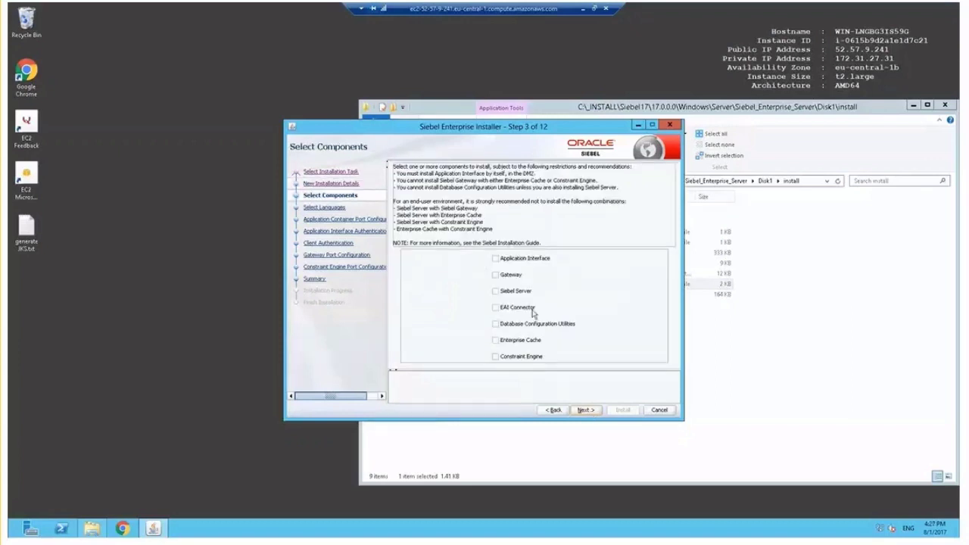
- Select the Gateway, Siebel Server and Database Configuration Utilities components
click(496, 276)
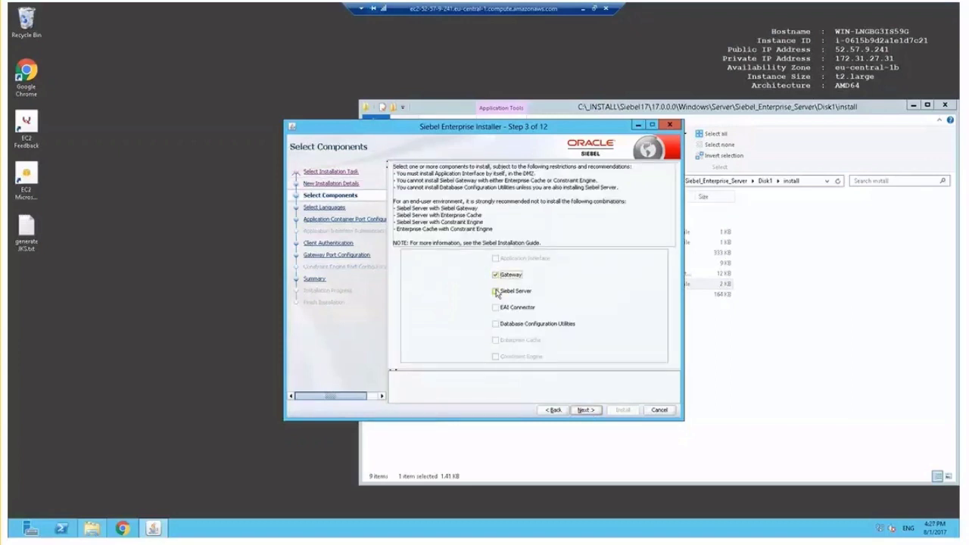
click(496, 292)
click(497, 325)
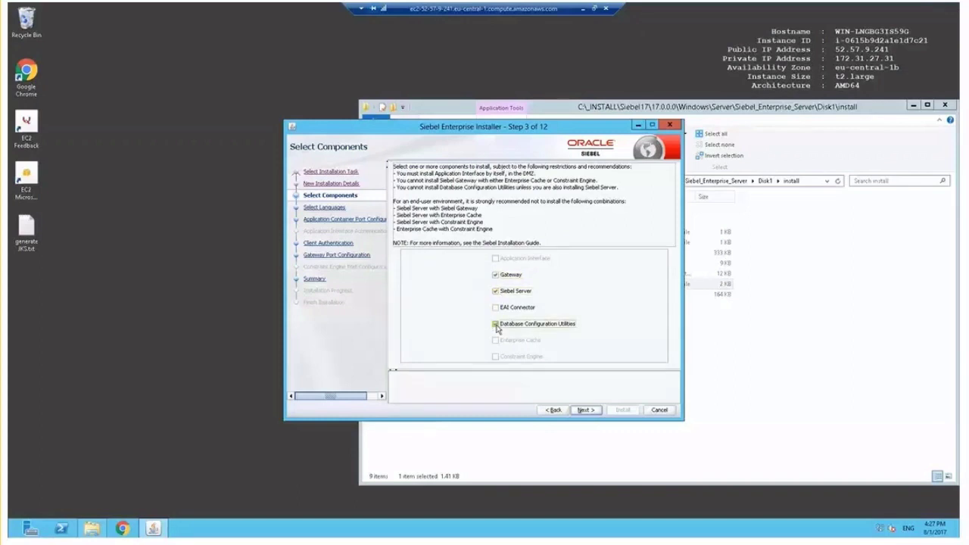
click(594, 414)
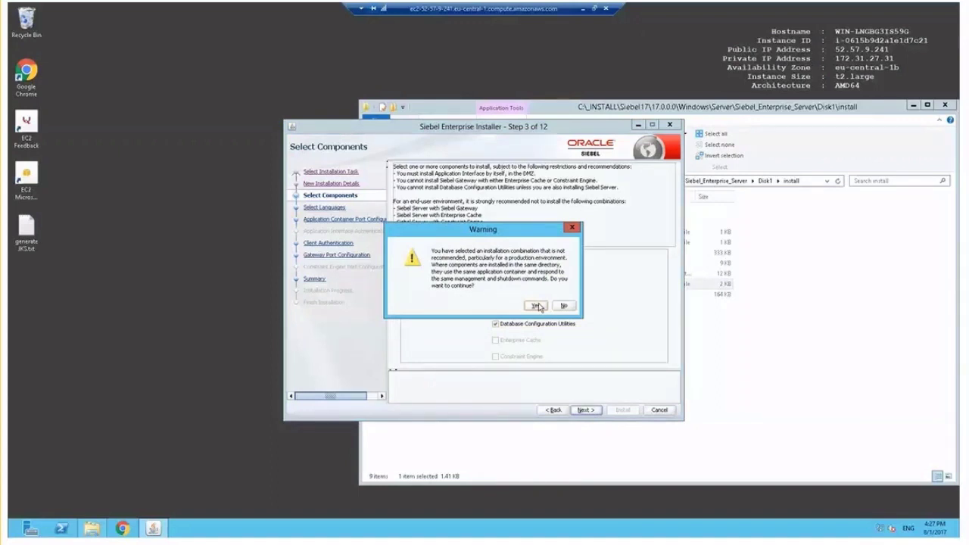
- Accept the component-combination warning and keep English as the only language
click(537, 306)
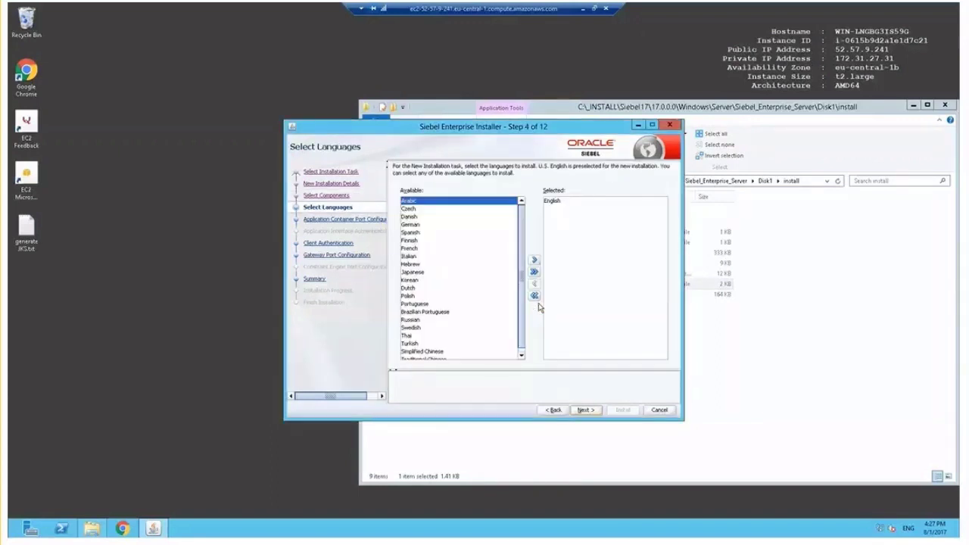
click(561, 203)
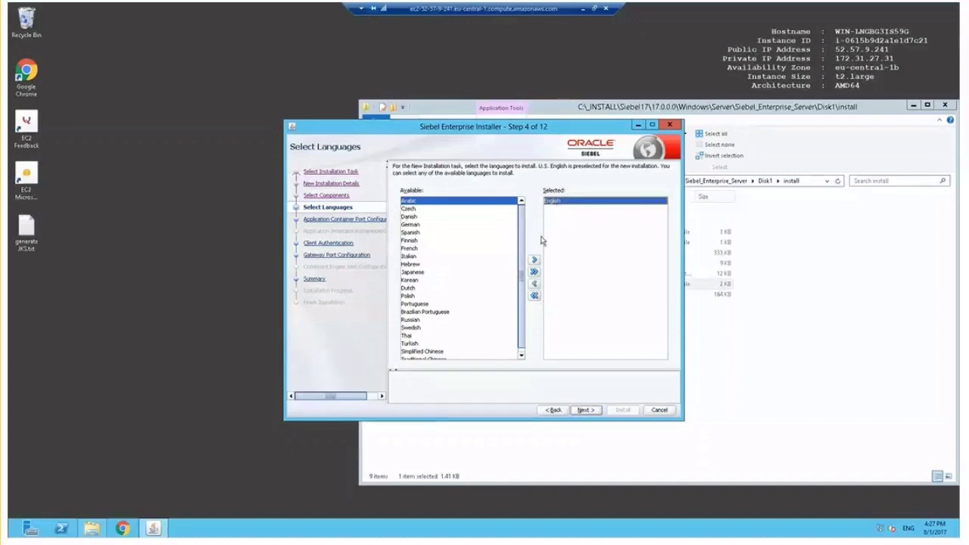
click(587, 412)
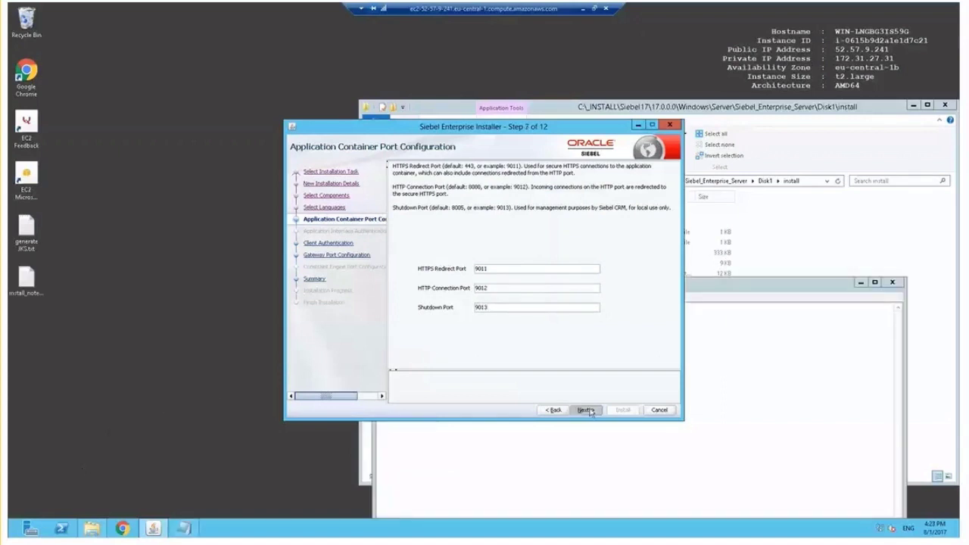
- Keep container ports 9011, 9012, 9013 and set the keystore to C:\keys\siebelkeystore.jks
click(587, 411)
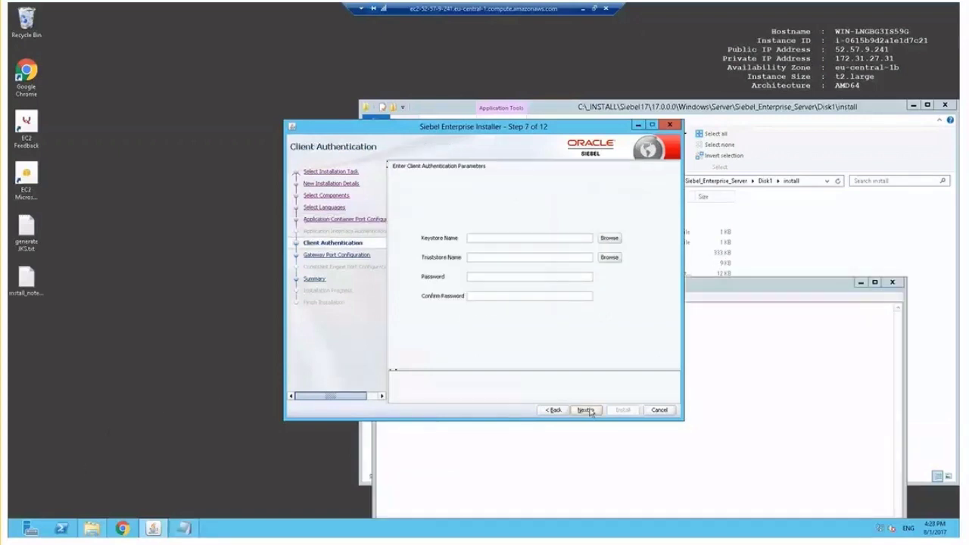
click(610, 240)
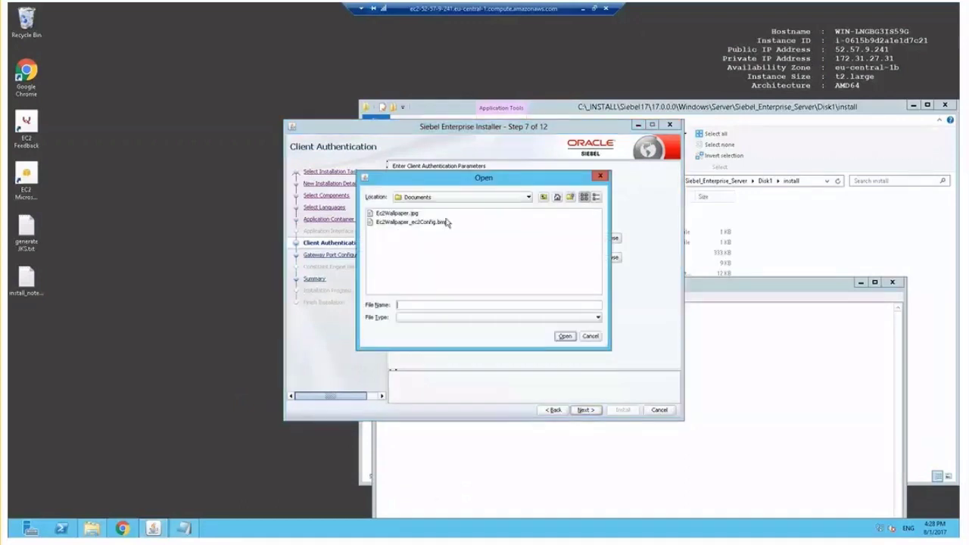
click(452, 198)
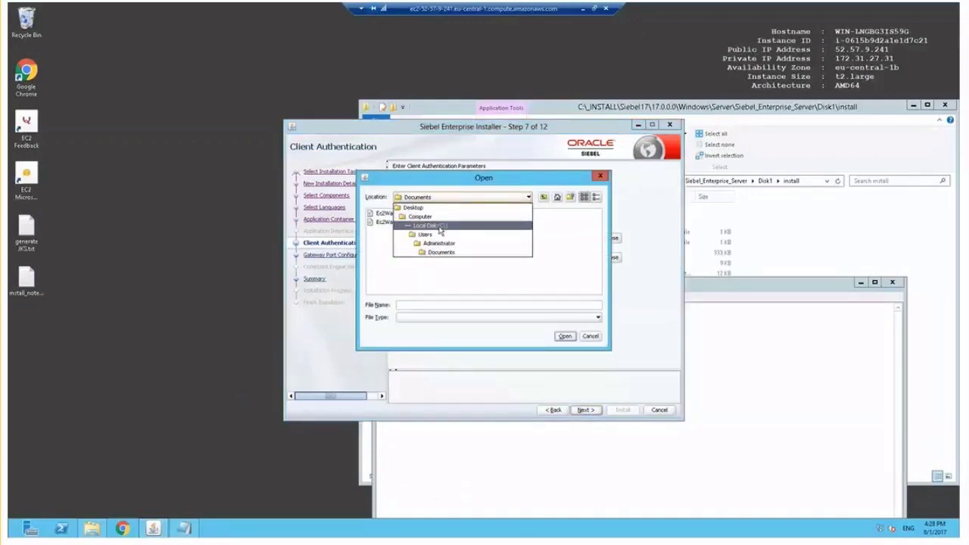
click(439, 226)
double_click(384, 258)
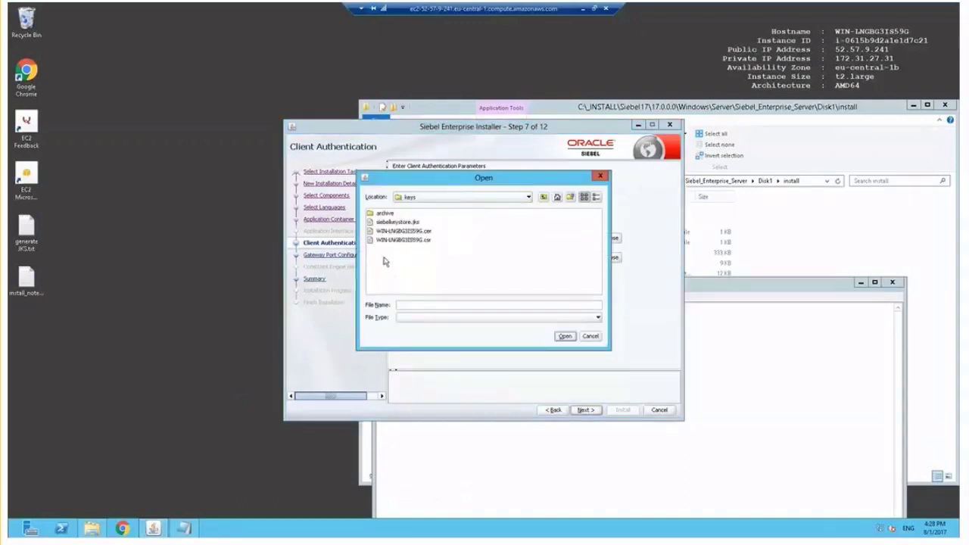
double_click(417, 222)
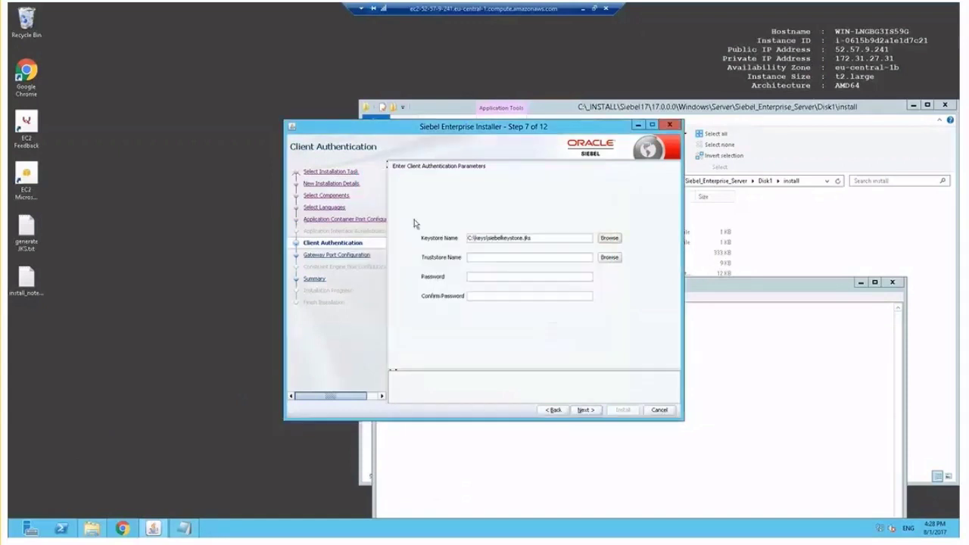
- Reuse the keystore path as the truststore and enter the keystore password and its confirmation
click(555, 237)
triple_click(555, 238)
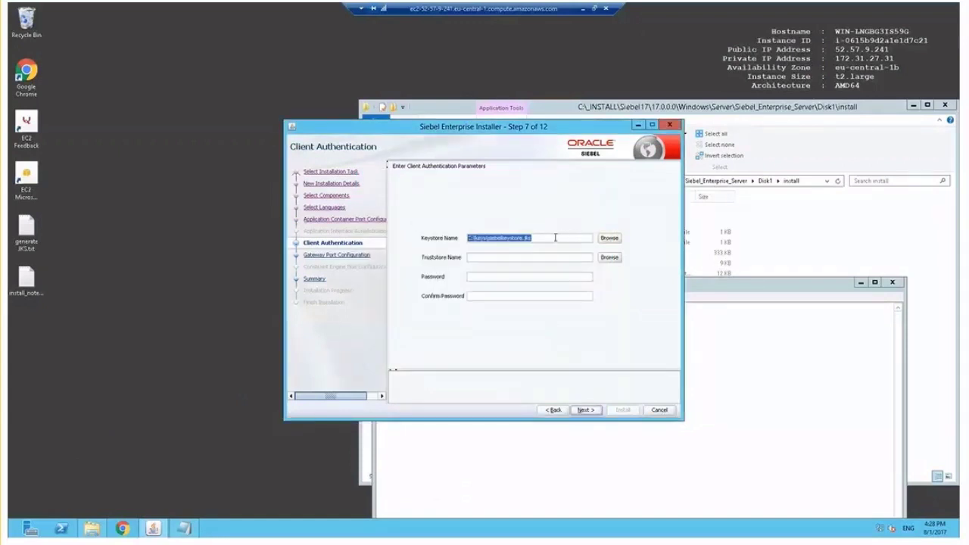
key(ctrl+c)
key(Tab)
key(Tab)
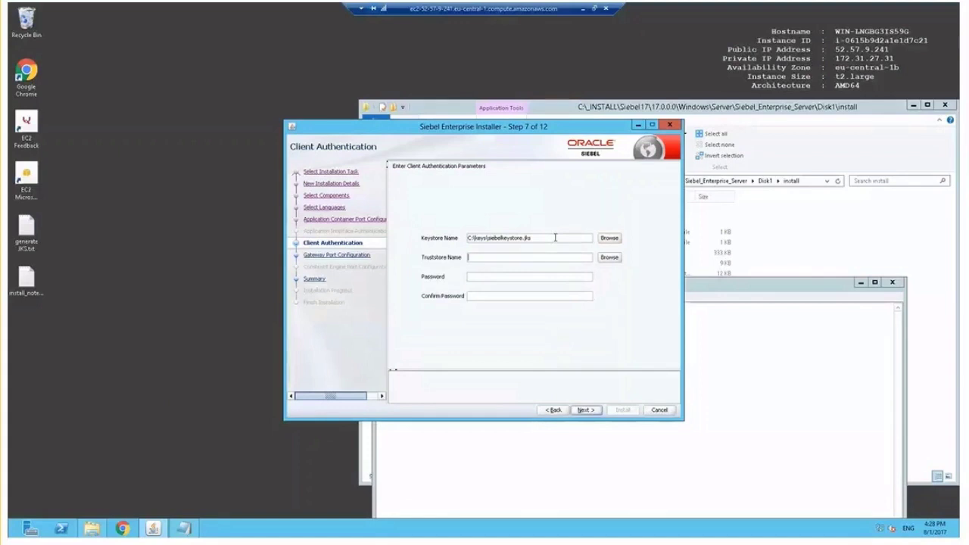
key(ctrl+v)
key(Tab)
key(Tab)
text(****************)
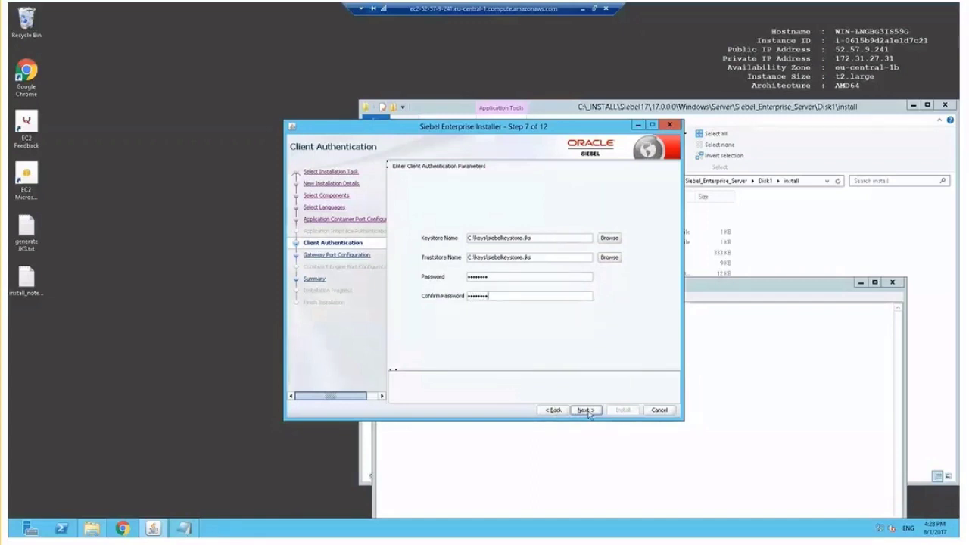
click(586, 410)
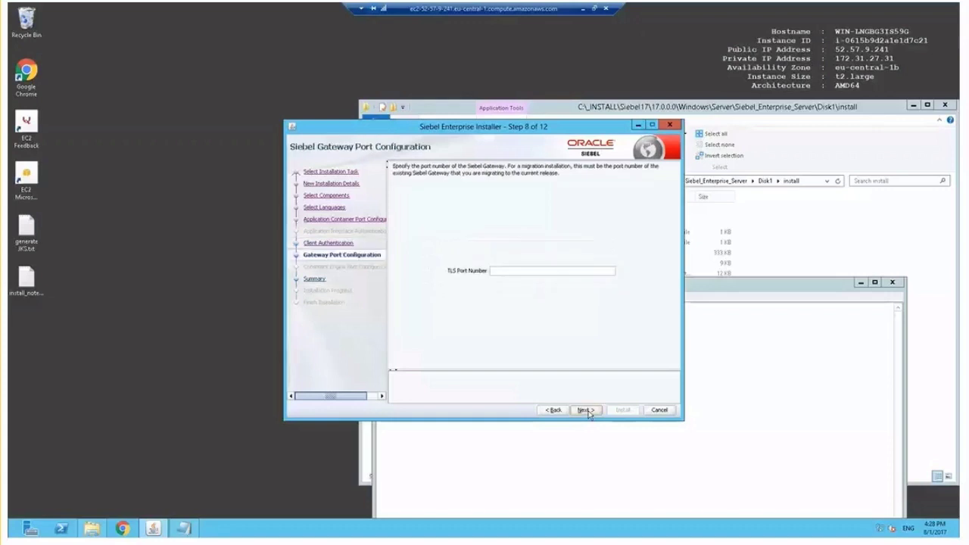
- Set the gateway TLS port to 2320, review the summary and start installing
click(587, 271)
text(2320)
click(586, 410)
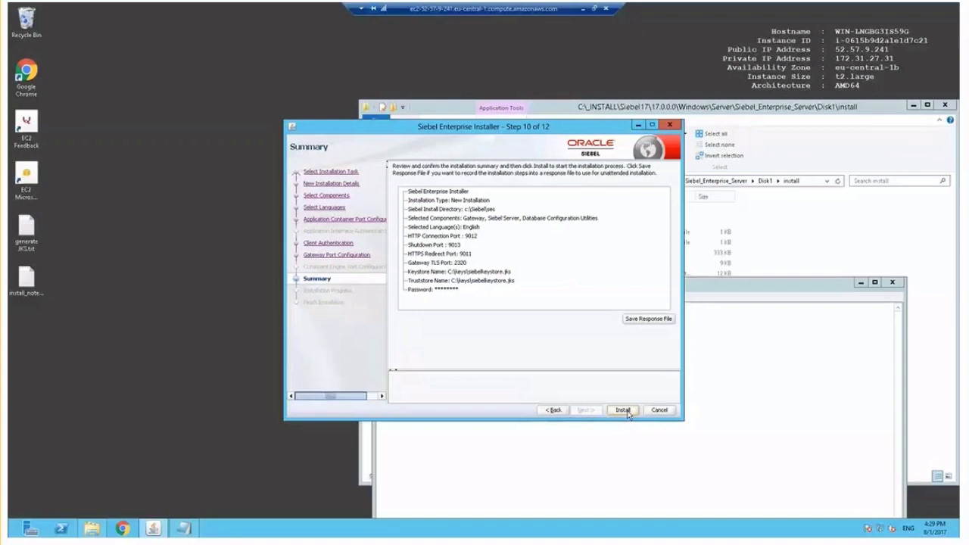
click(627, 412)
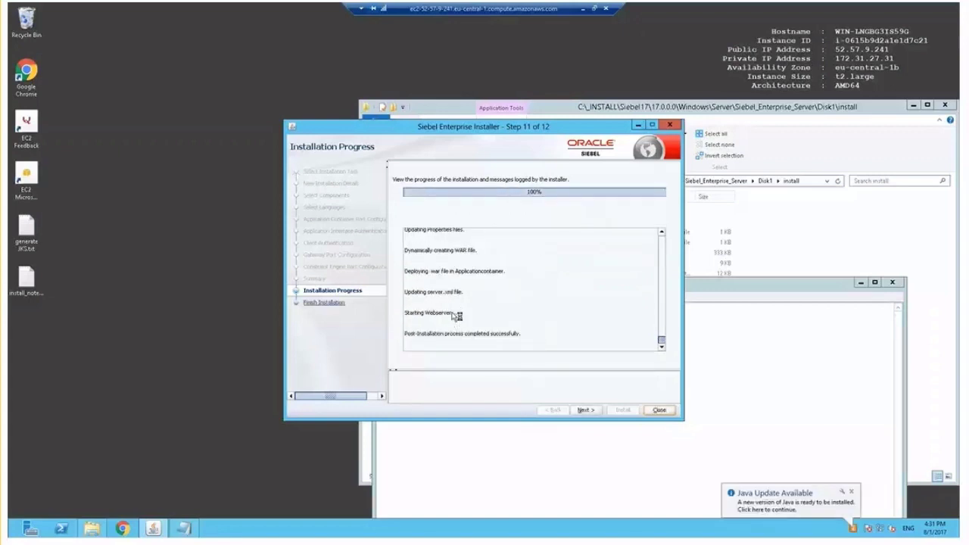
- Advance to the Finish Installation step after progress reaches 100%
click(586, 411)
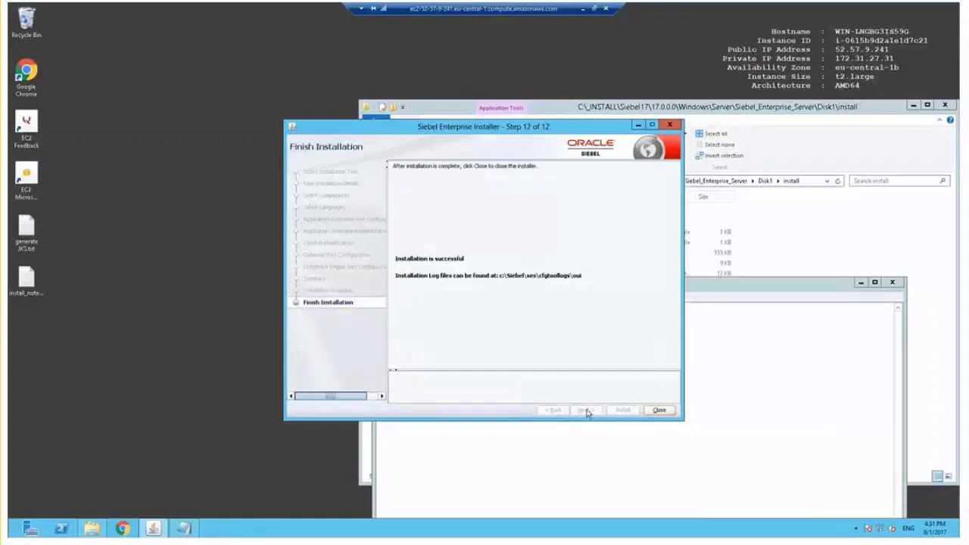
- Close the installer and load localhost:9012 in Chrome to see the Tomcat 8.5.12 welcome page
click(660, 411)
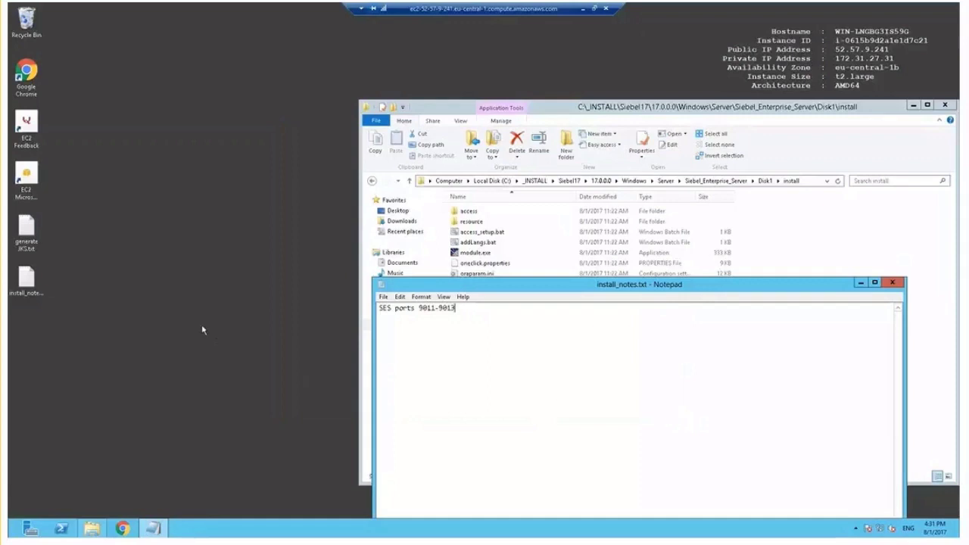
click(28, 76)
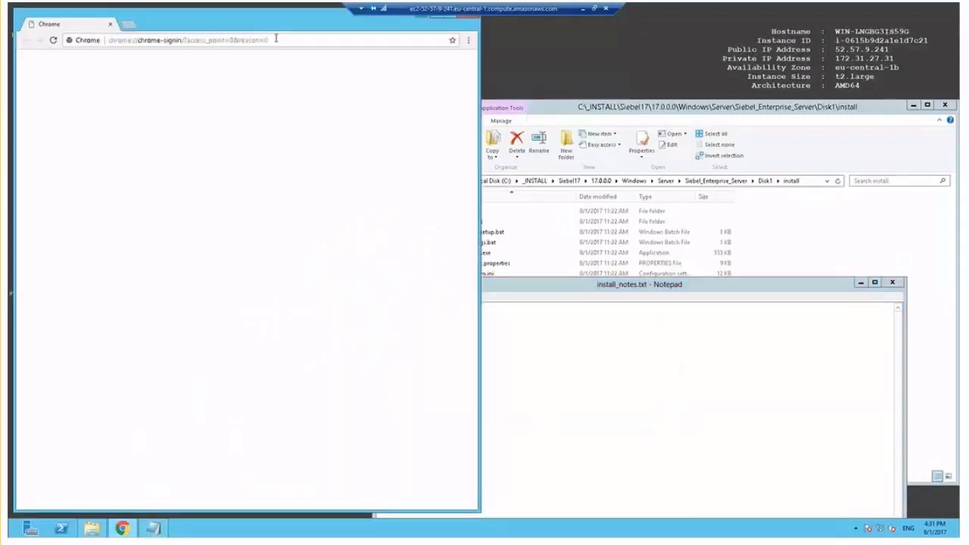
click(280, 39)
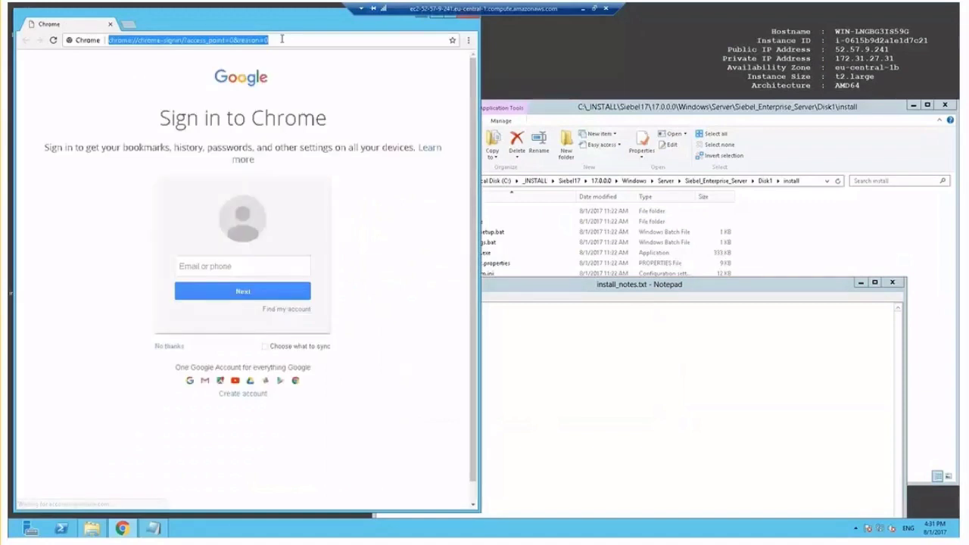
text(localho)
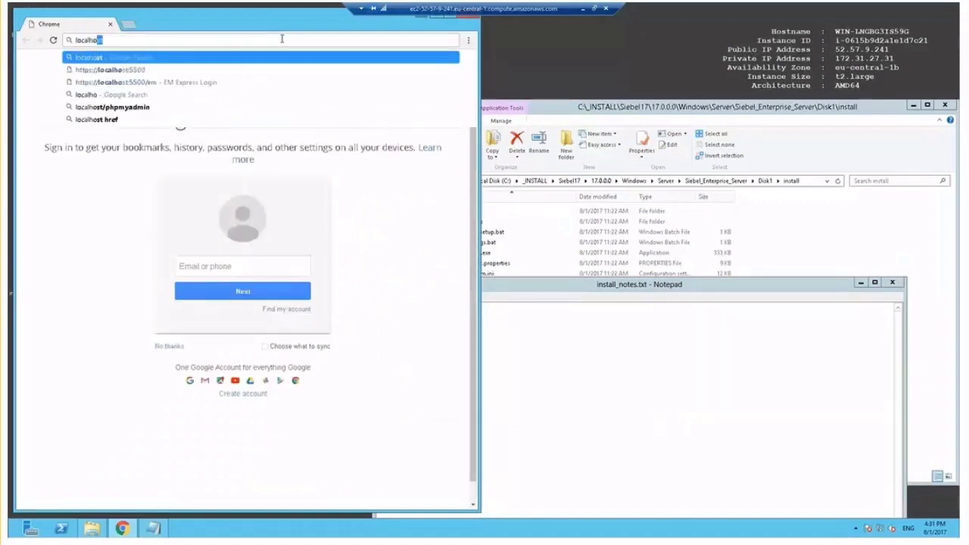
text(st:90)
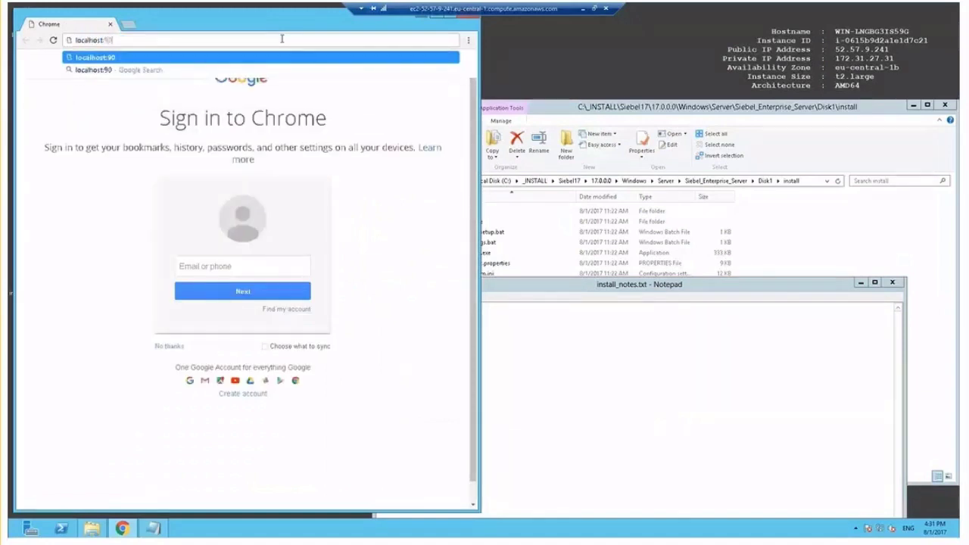
text(12)
key(Return)
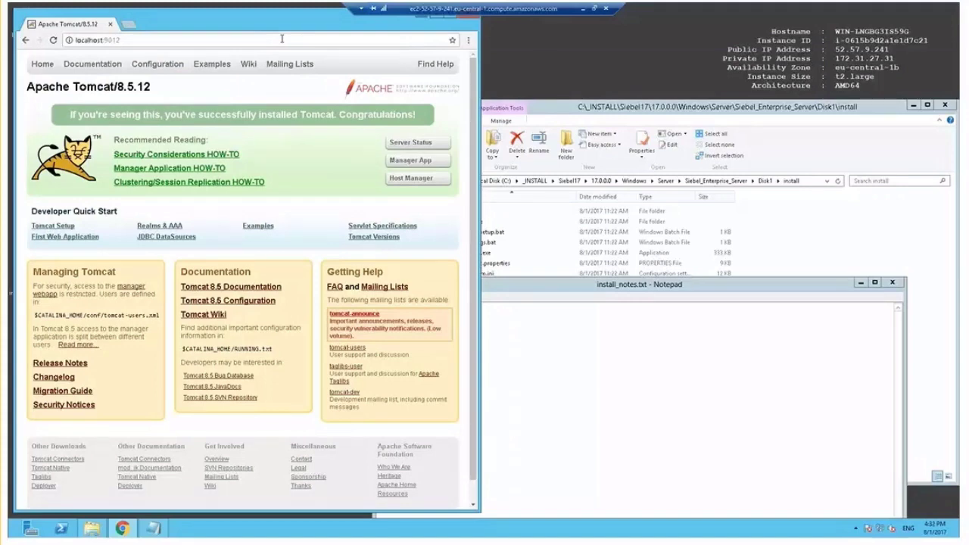
- Log in to Tomcat Manager with the admin credentials, confirm /siebel is running, then close Chrome
click(137, 290)
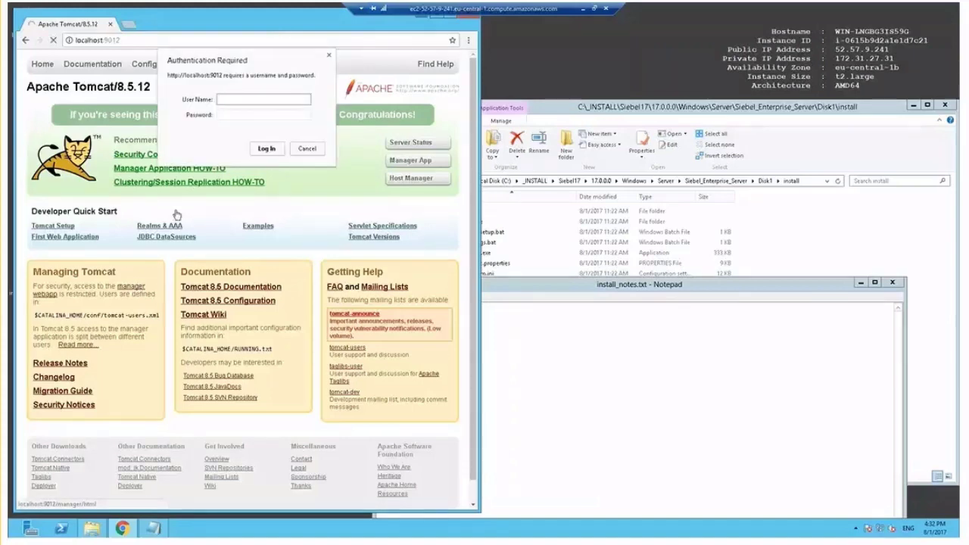
text(sadmin)
key(Tab)
text(sa)
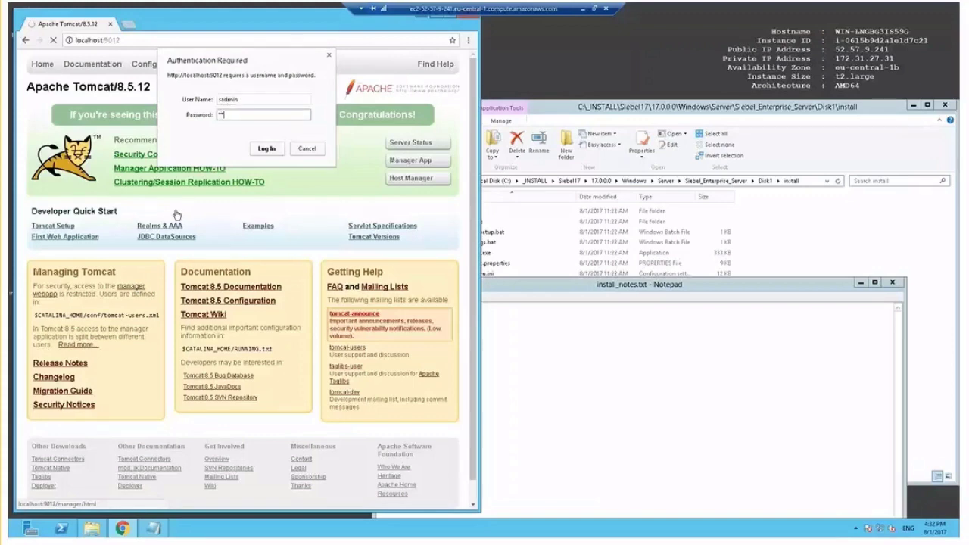
text(dmin)
key(Return)
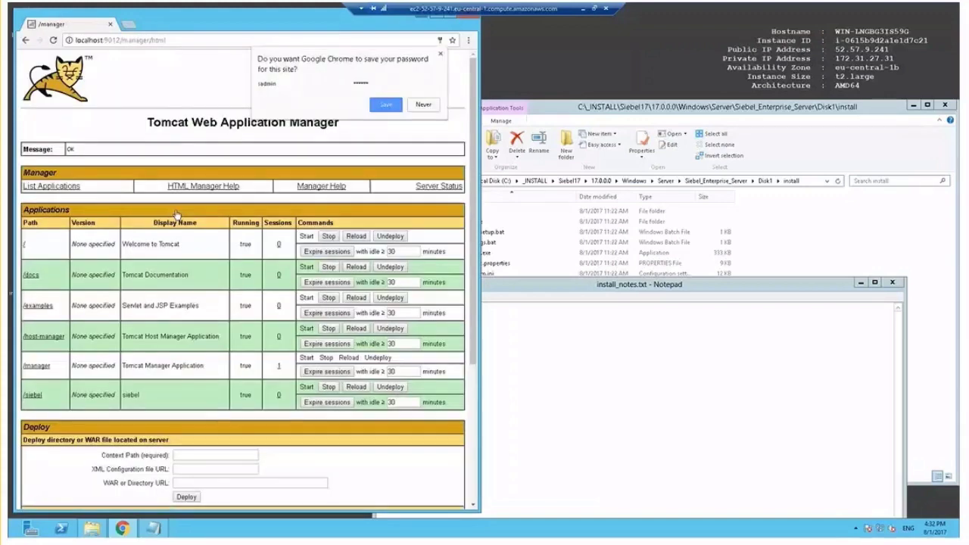
click(430, 105)
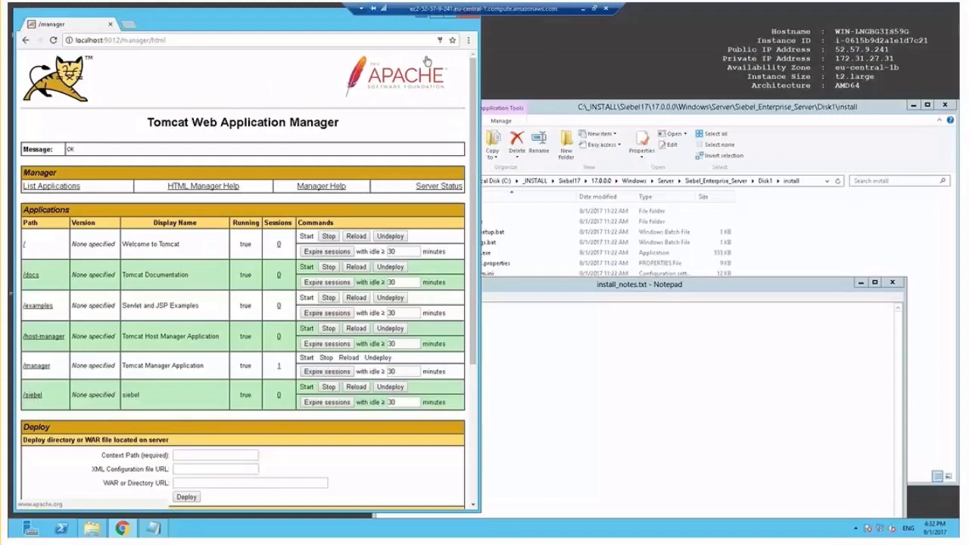
click(466, 20)
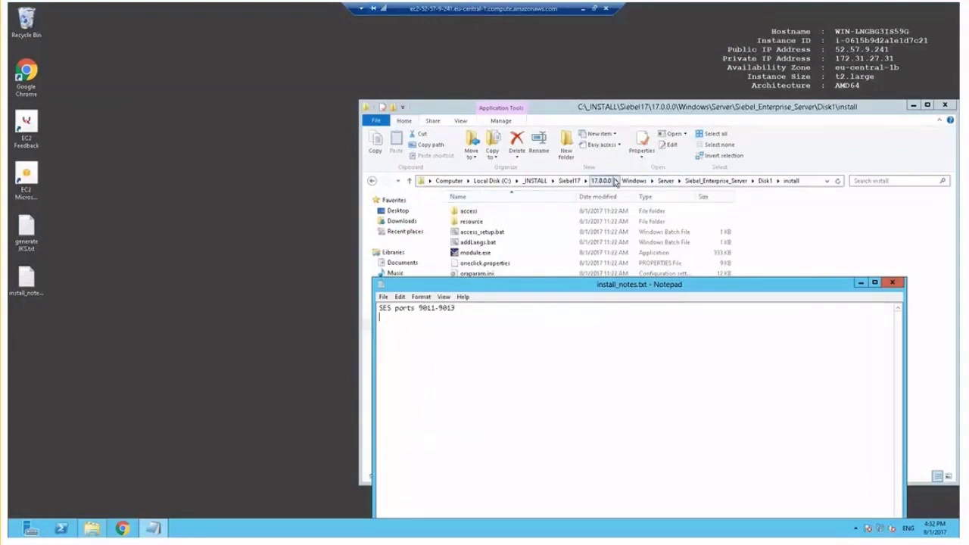
click(760, 107)
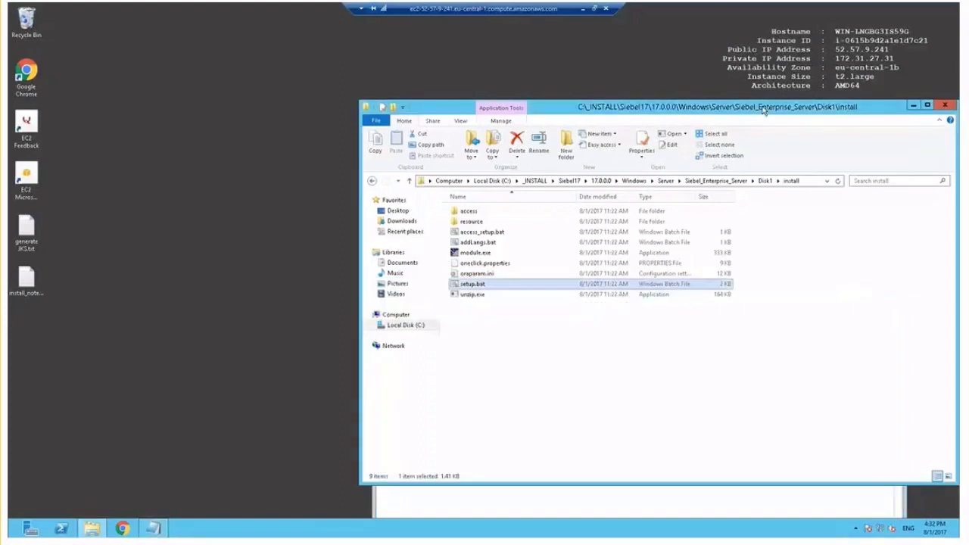
- Relaunch setup.bat as administrator for a new installation targeting c:\Siebel\sa
right_click(469, 287)
click(507, 328)
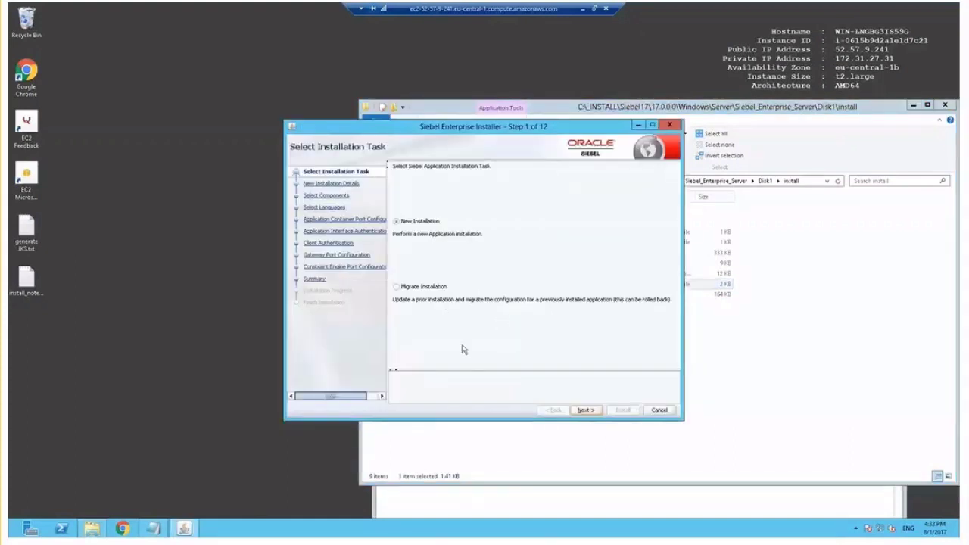
click(587, 410)
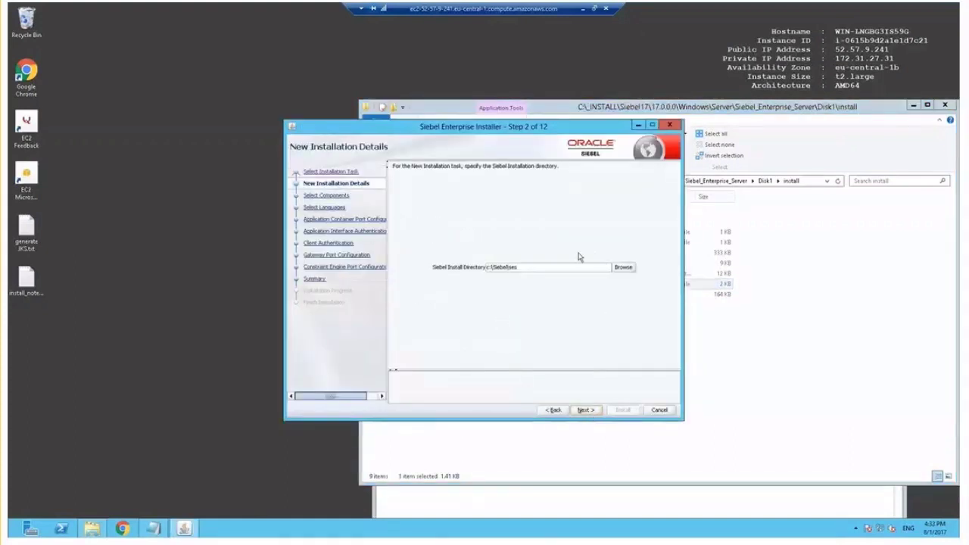
drag(513, 267, 539, 265)
click(590, 410)
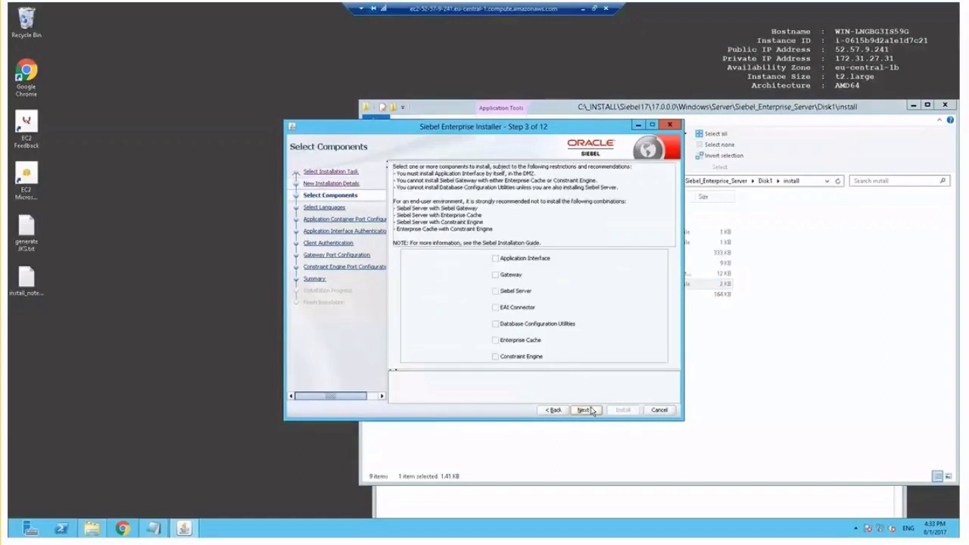
- Choose Application Interface as the sole component with English, reaching ports 443, 8080, 8005
click(496, 260)
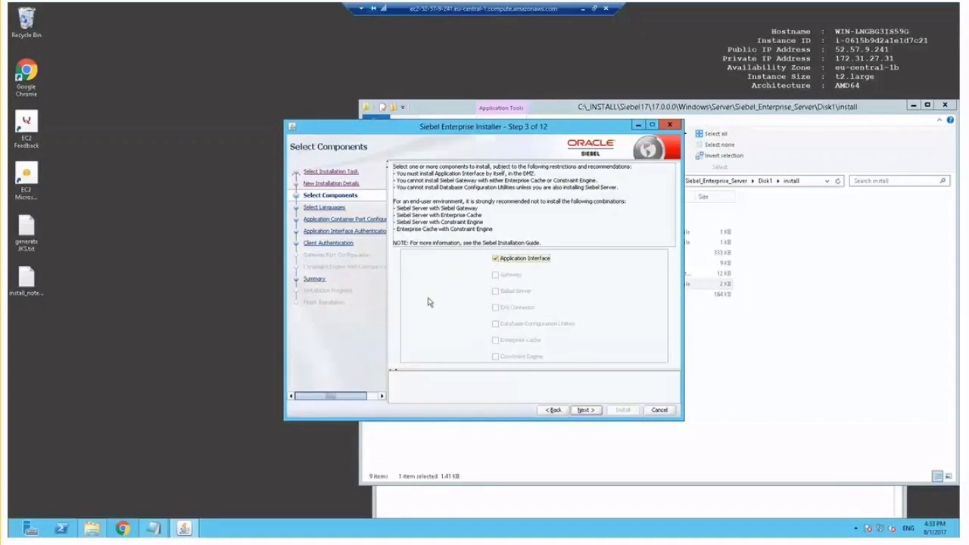
click(585, 409)
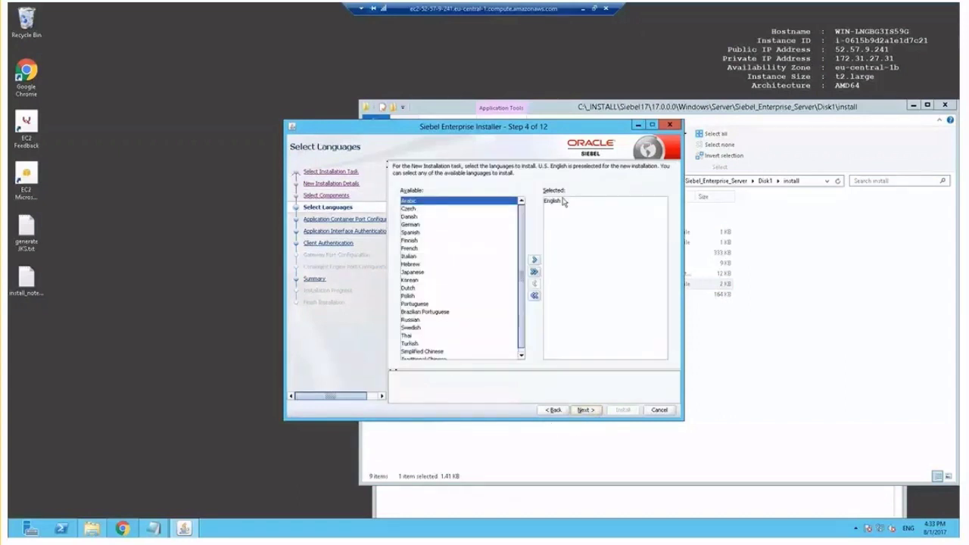
click(564, 199)
click(594, 410)
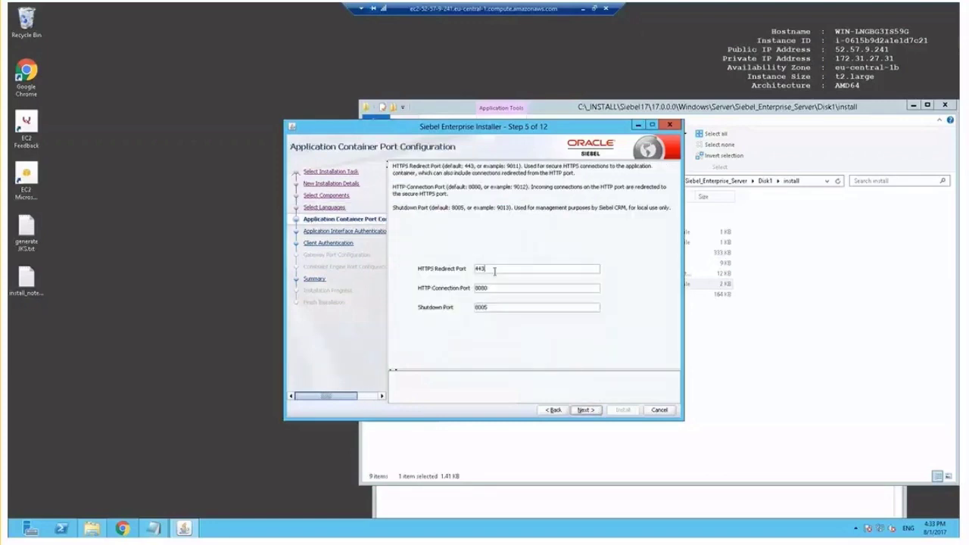
- Set the Application Interface container ports to 9001, 9002 and 9003
drag(494, 271, 452, 274)
text(9001)
key(Tab)
text(9002)
key(Tab)
text(90)
- Note 'AI ports 9001' in install_notes.txt, then continue the installer to authentication
click(475, 500)
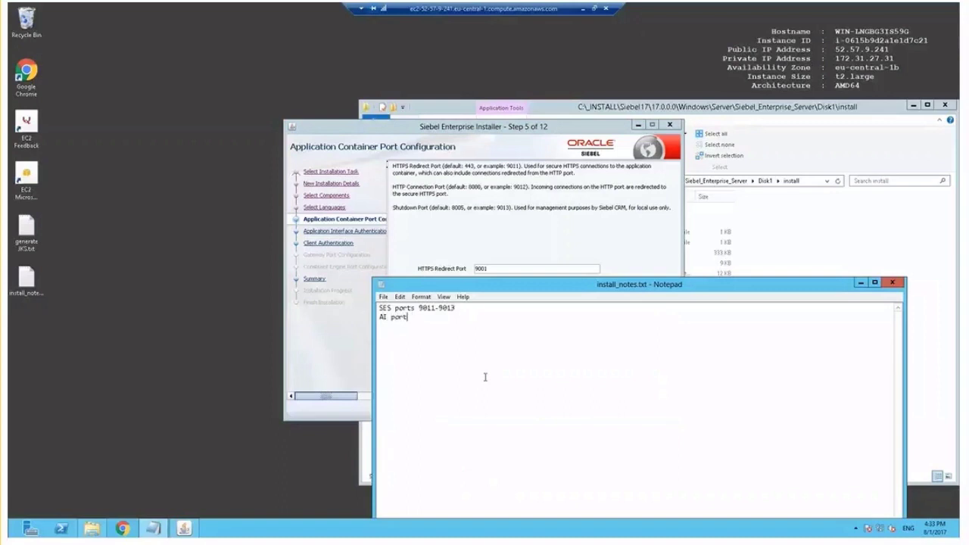
text(AI ports 9001)
click(508, 128)
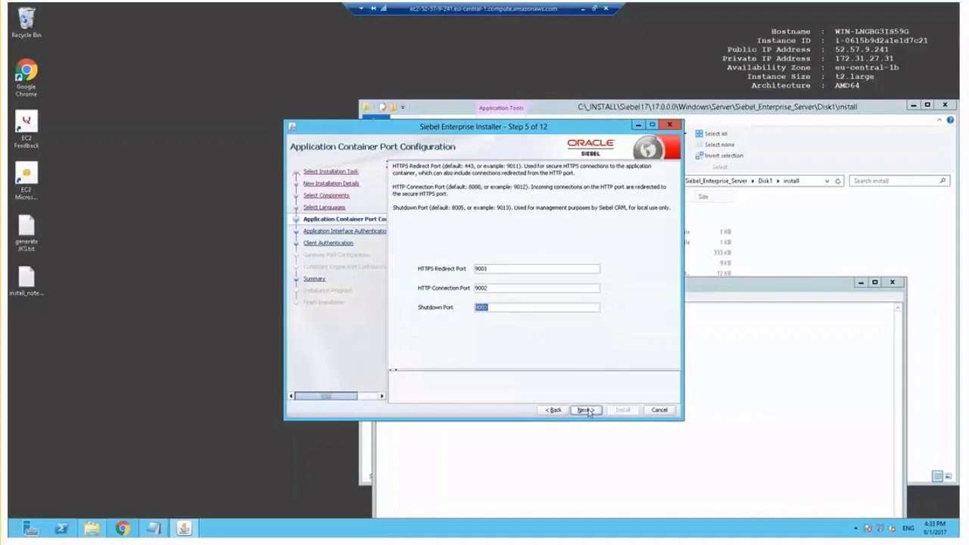
click(587, 411)
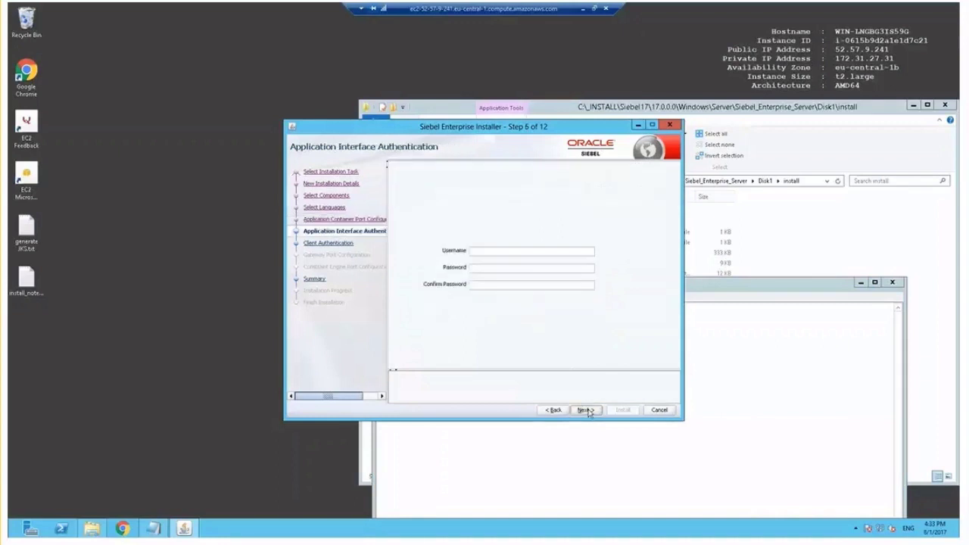
- Enter the Application Interface administrator username and password credentials
click(525, 250)
text(sad)
text(•••)
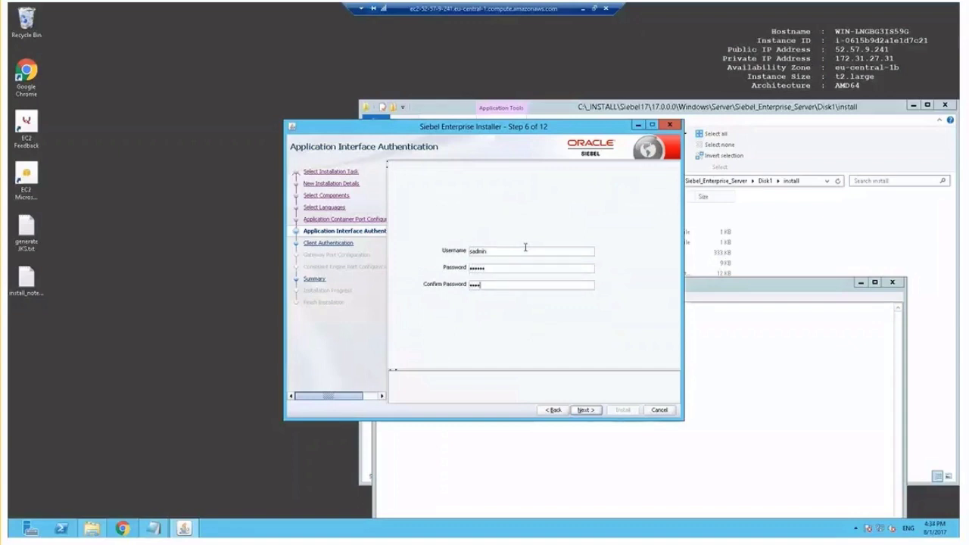
- On Client Authentication, choose C:\keys\siebelkeystore.jks as the Keystore Name
click(592, 409)
click(610, 238)
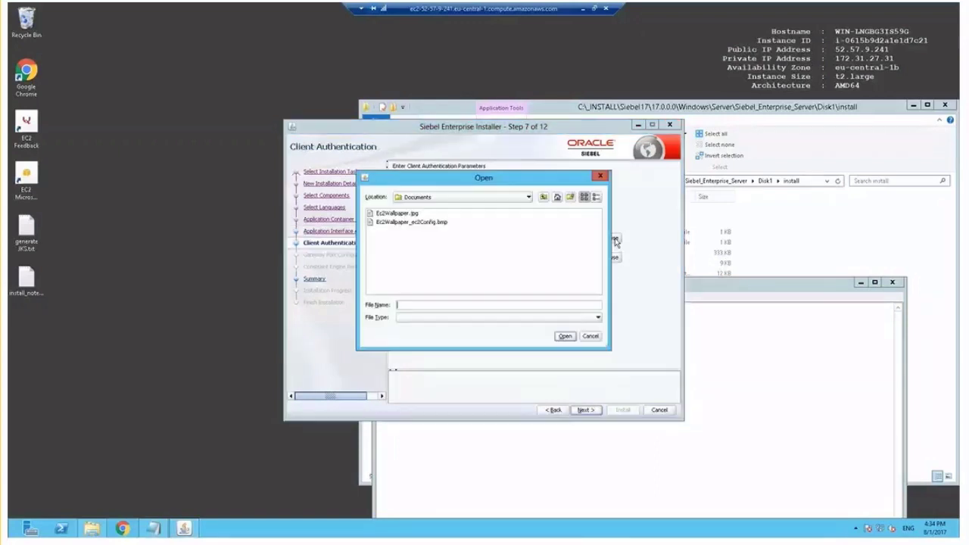
click(504, 199)
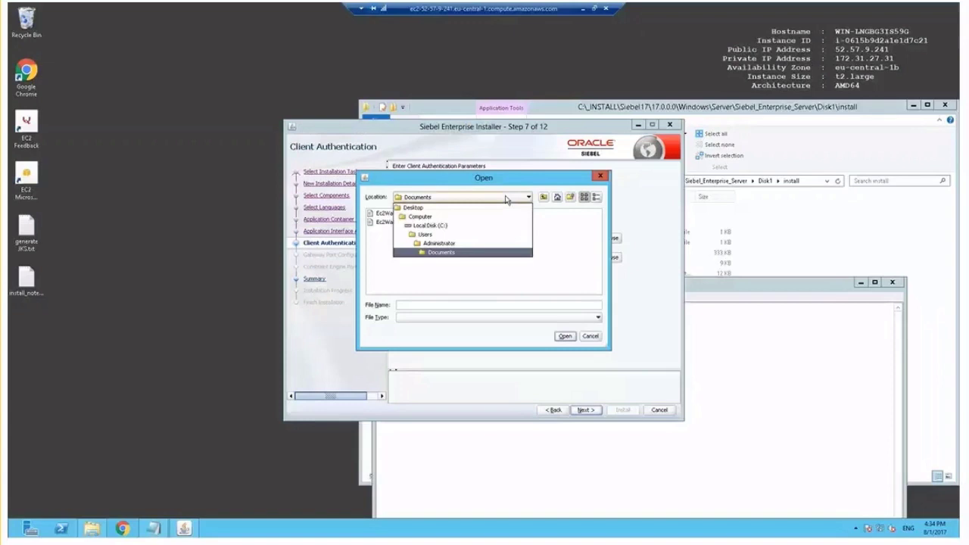
click(443, 227)
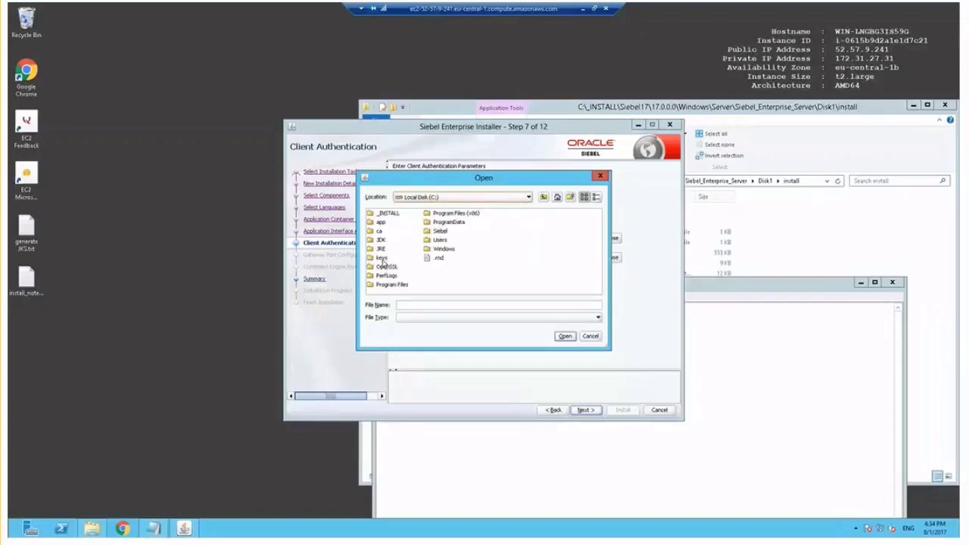
double_click(382, 258)
double_click(415, 224)
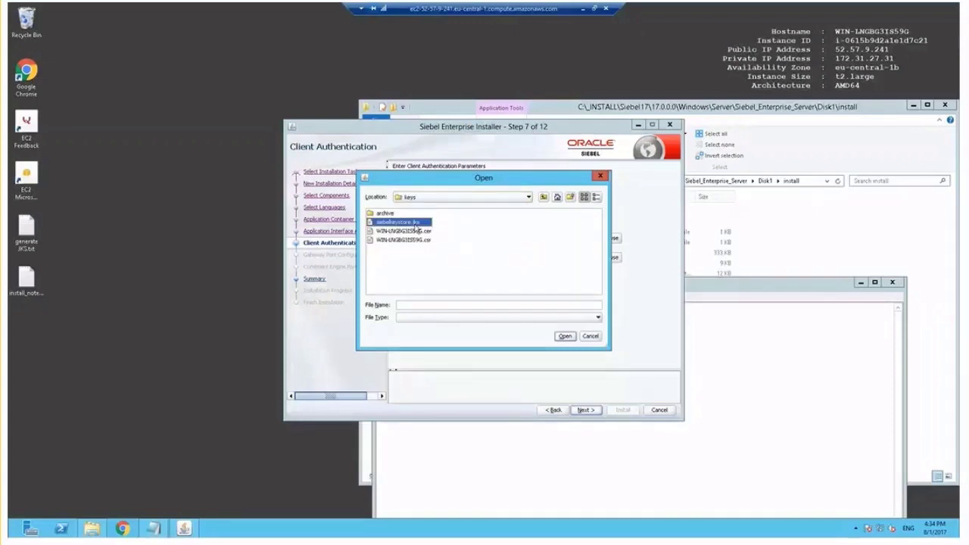
- Reuse the keystore path as Truststore Name and enter the keystore password
click(547, 237)
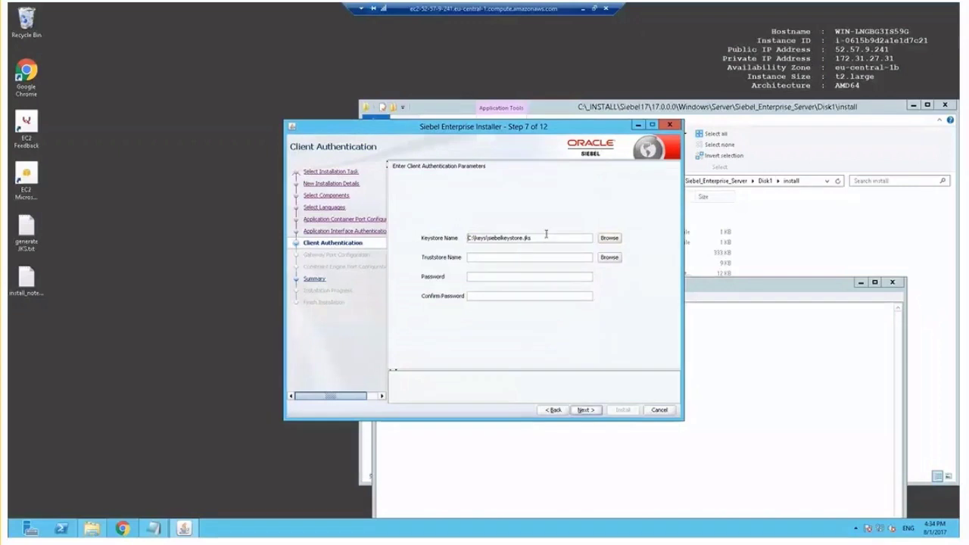
key(ctrl+a)
key(ctrl+c)
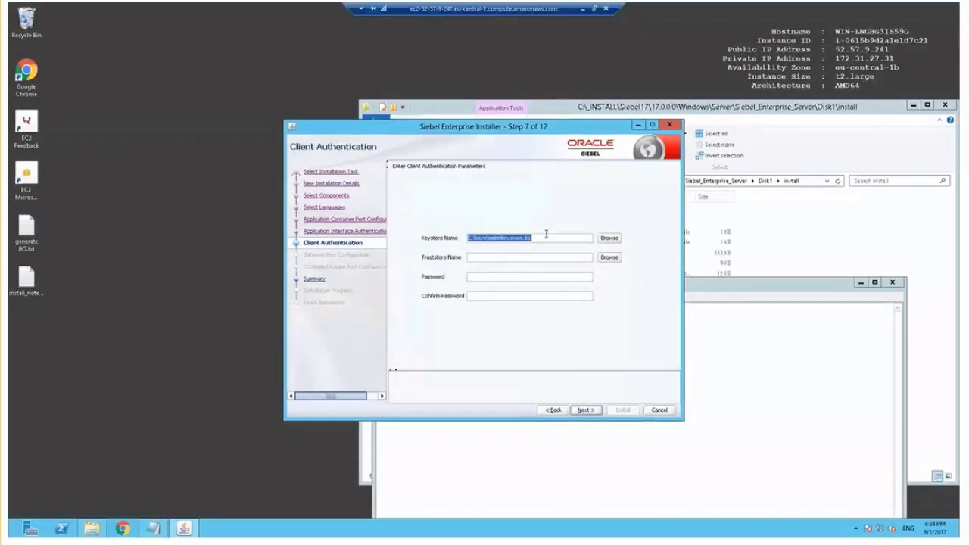
key(Tab)
key(ctrl+v)
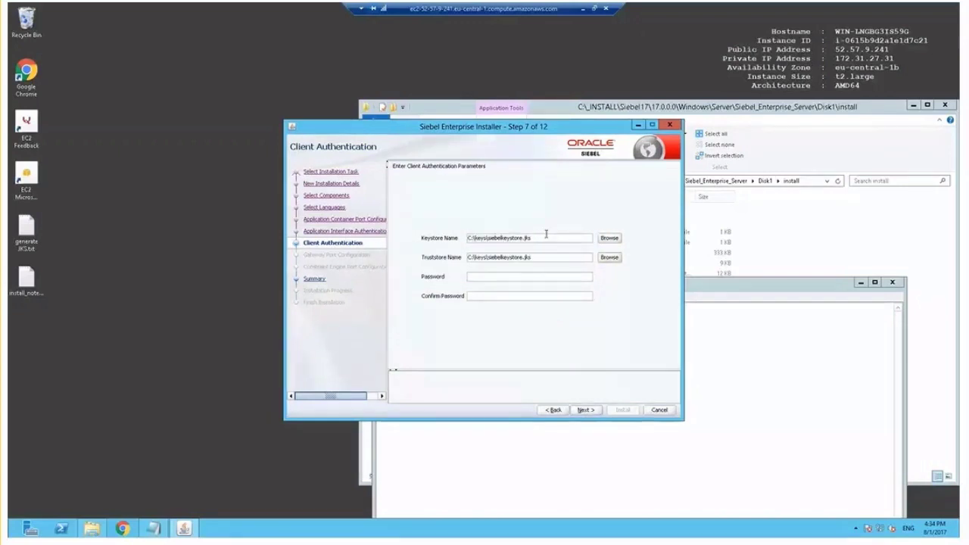
key(Tab)
text(***)
- Run the Application Interface installation from the Summary to completion and close the installer
click(585, 410)
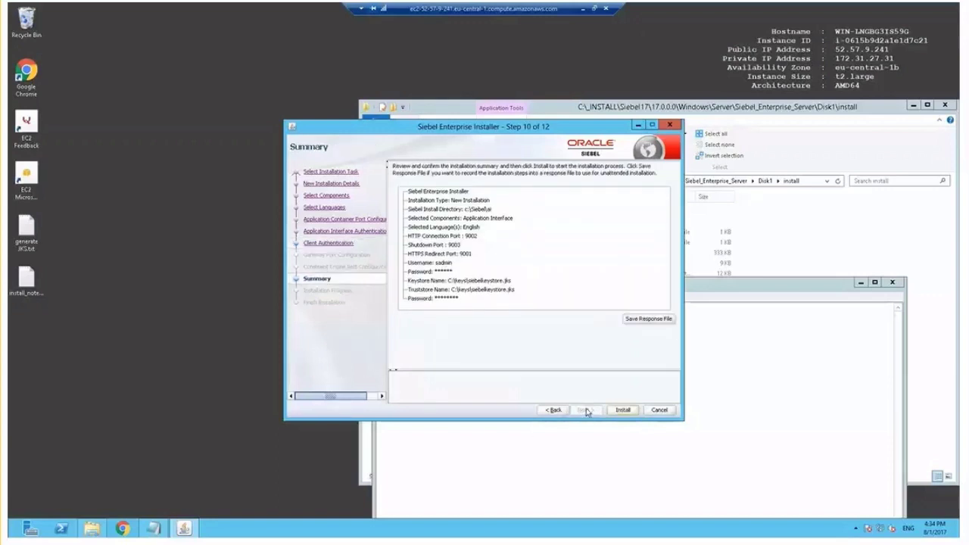
click(620, 411)
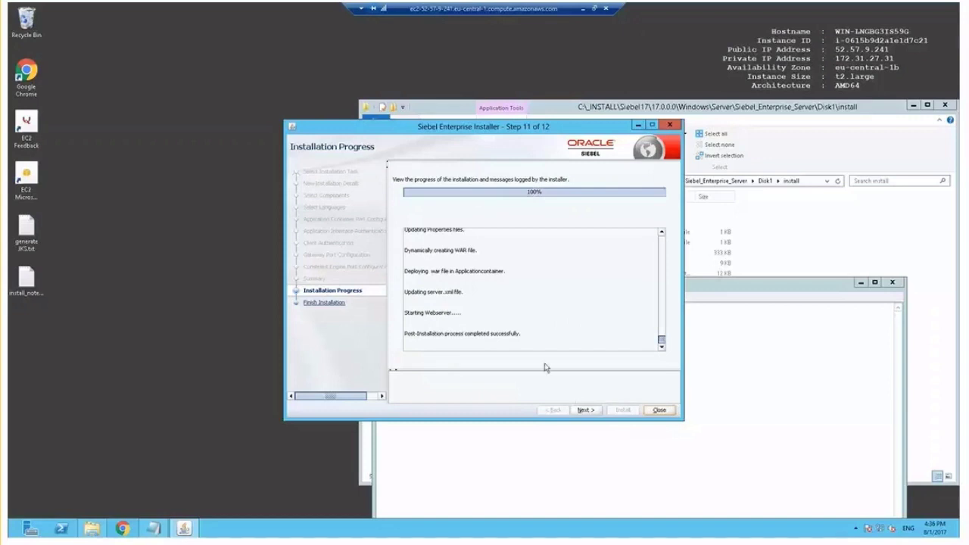
click(594, 412)
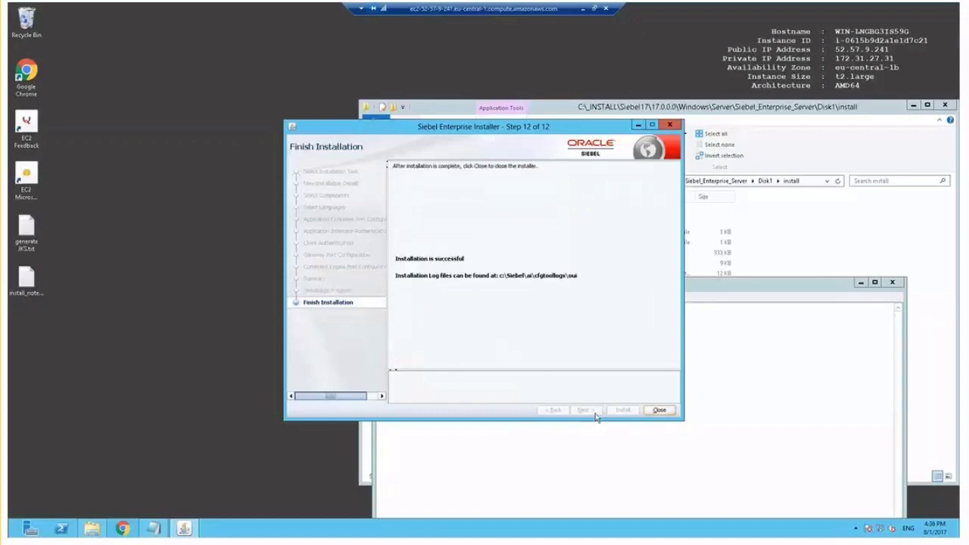
click(669, 413)
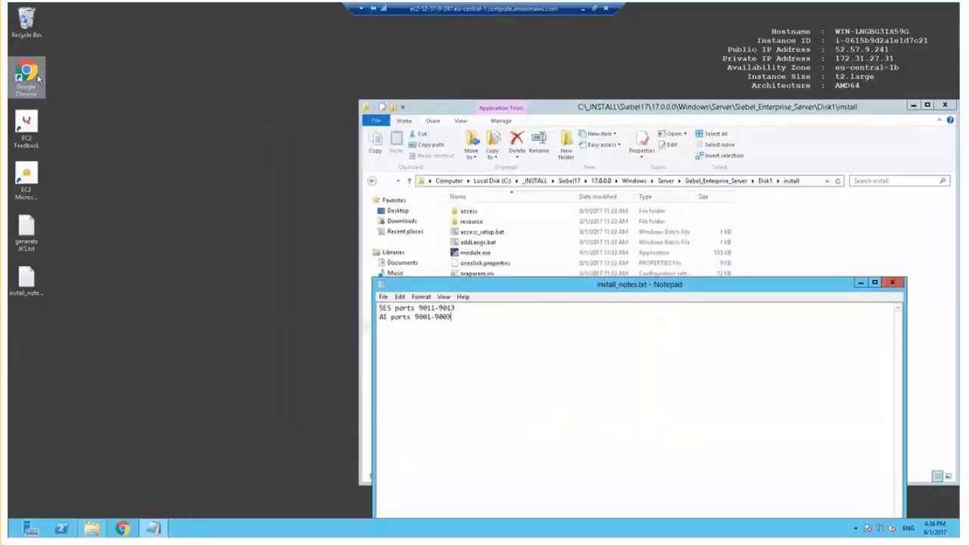
- Launch Chrome and load localhost:9002 to reach the Apache Tomcat 8.5.12 welcome page
click(28, 74)
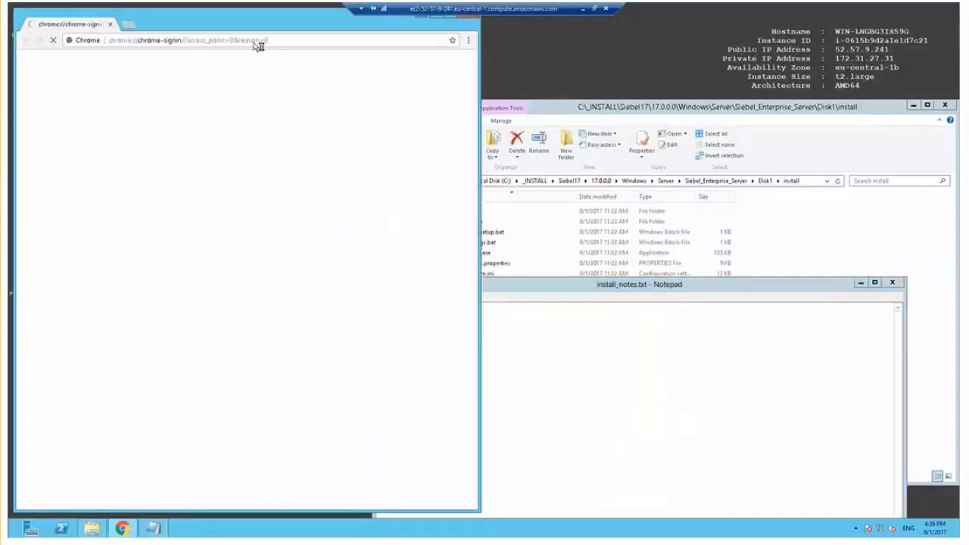
click(287, 39)
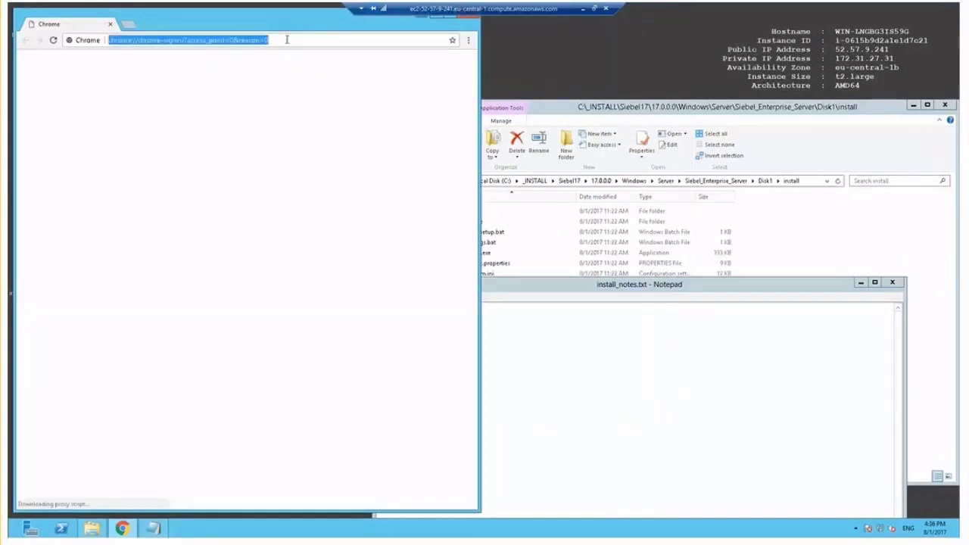
text(localhost)
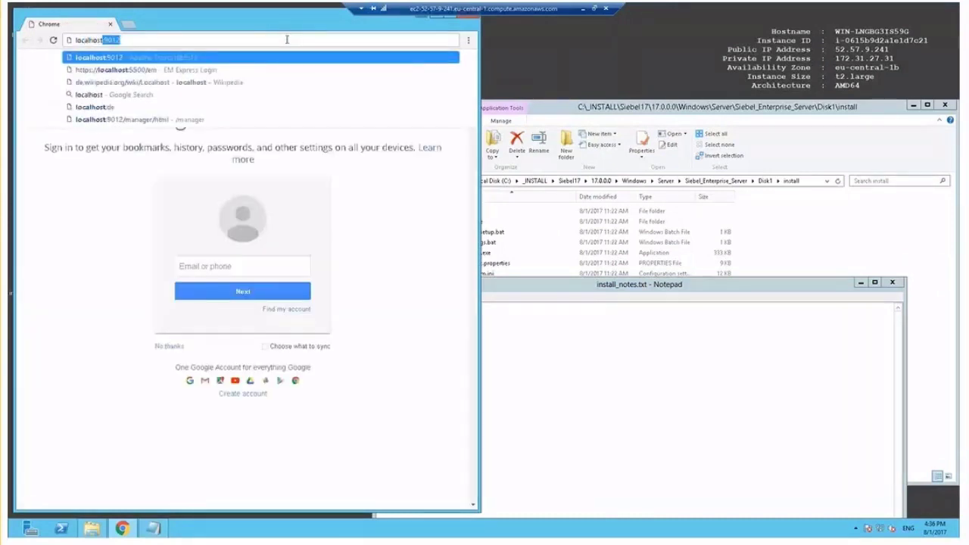
text(:9002)
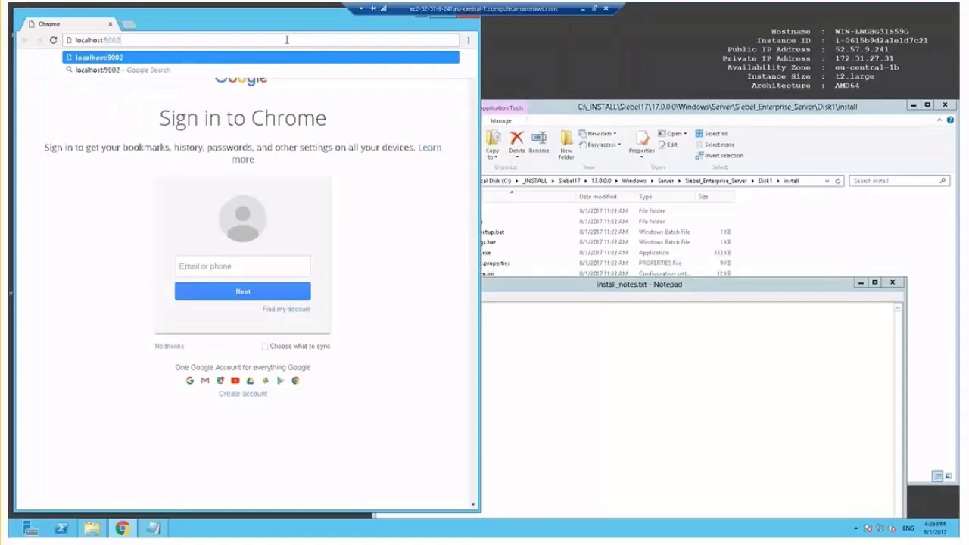
key(Return)
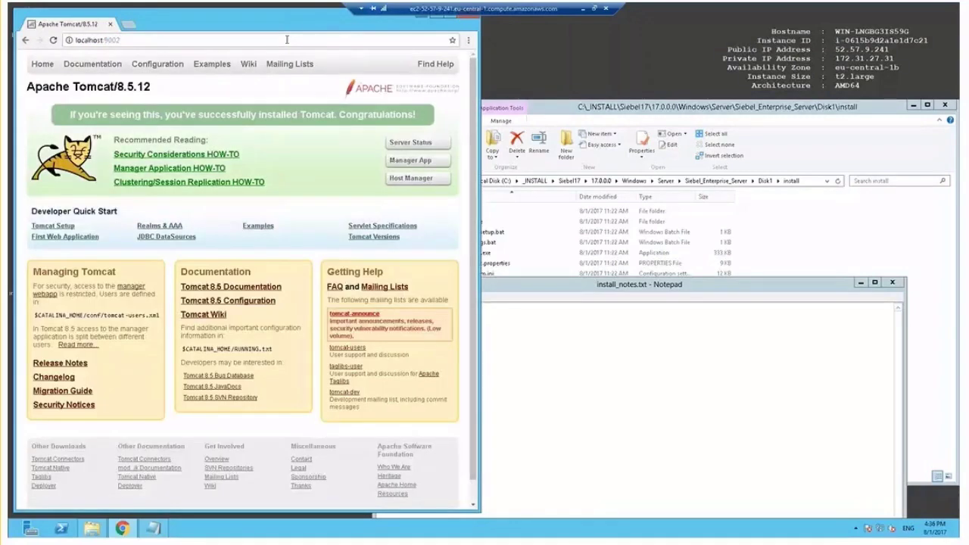
- Log into the Tomcat manager webapp with the admin credentials, declining to save the password
click(137, 290)
text(sadmin)
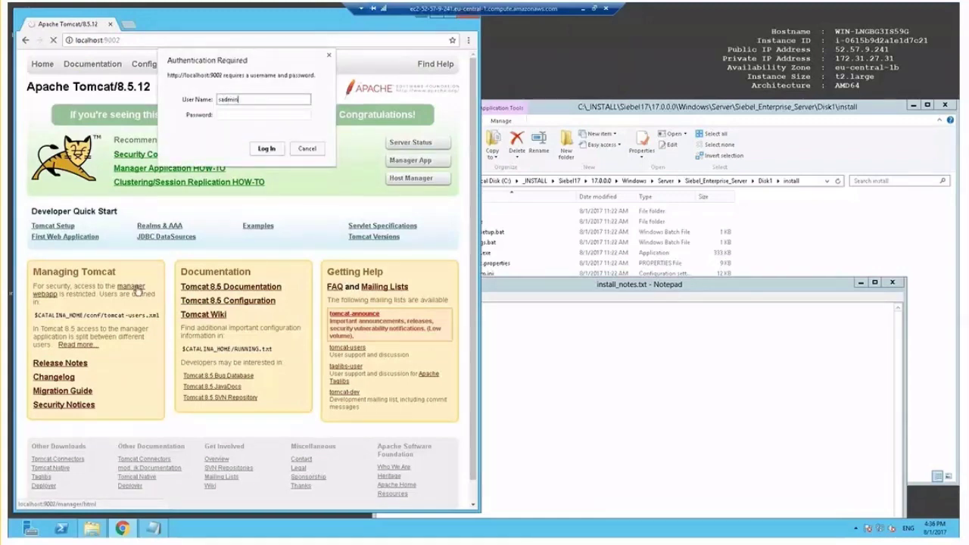
key(Tab)
text(sadm)
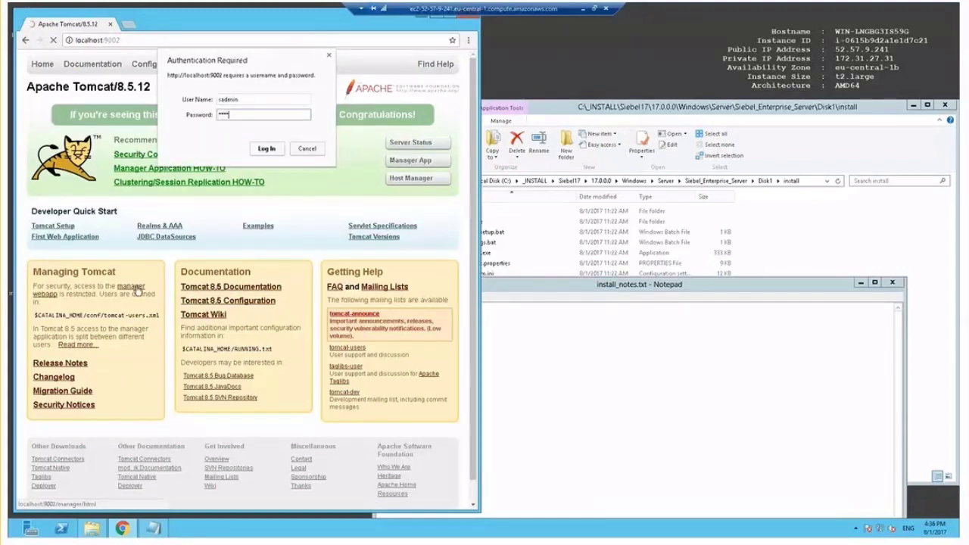
text(in)
key(Return)
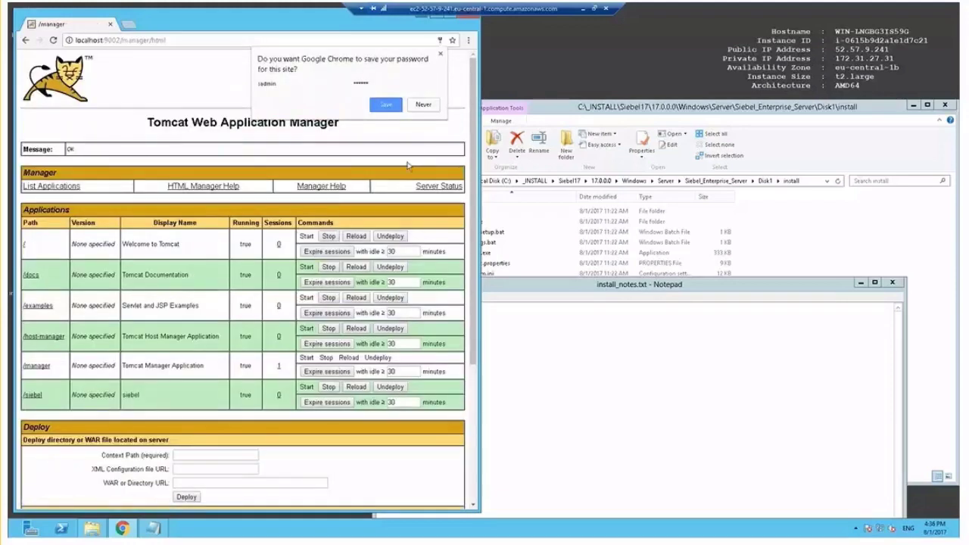
click(434, 105)
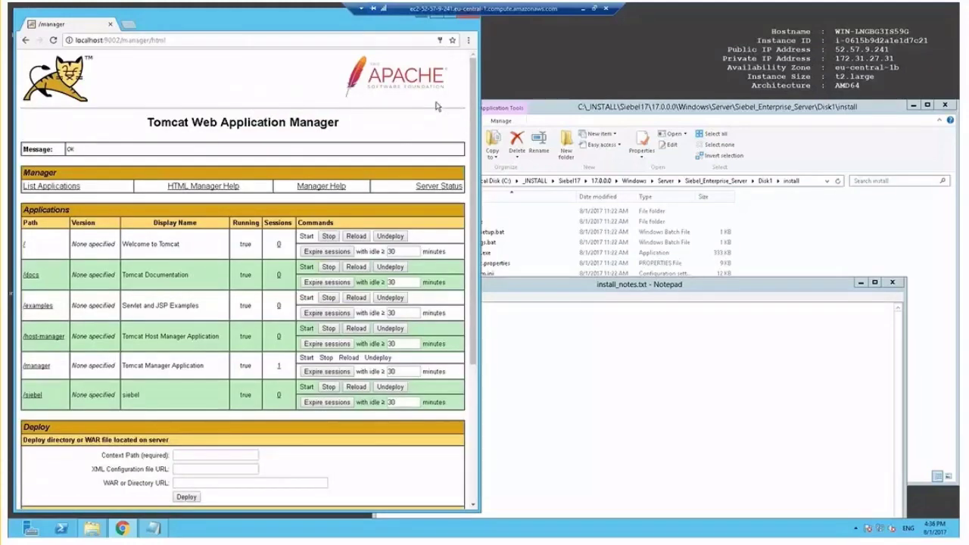